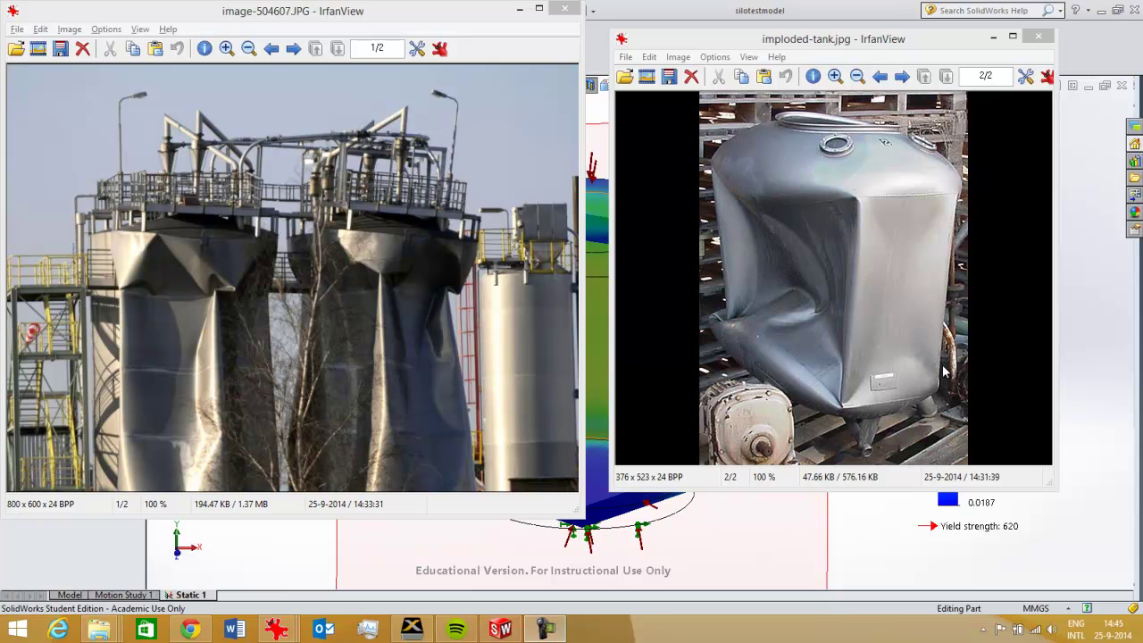
Bring the von Mises plot forward and orbit the silo to a side view of its top rim.
click(1114, 384)
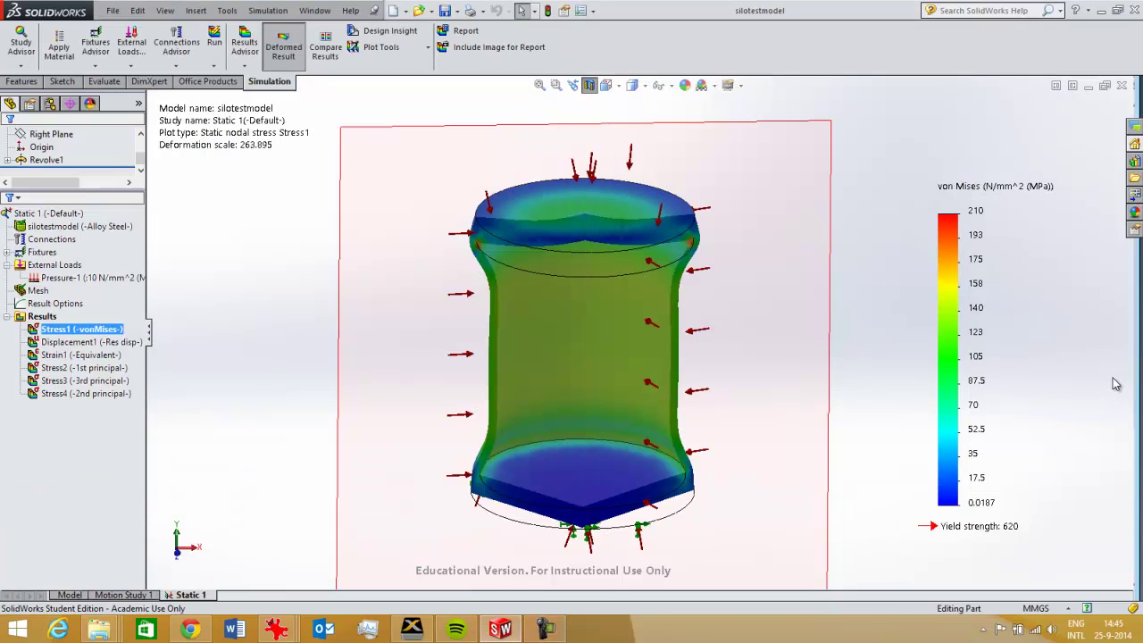
middle_drag(726, 415, 714, 357)
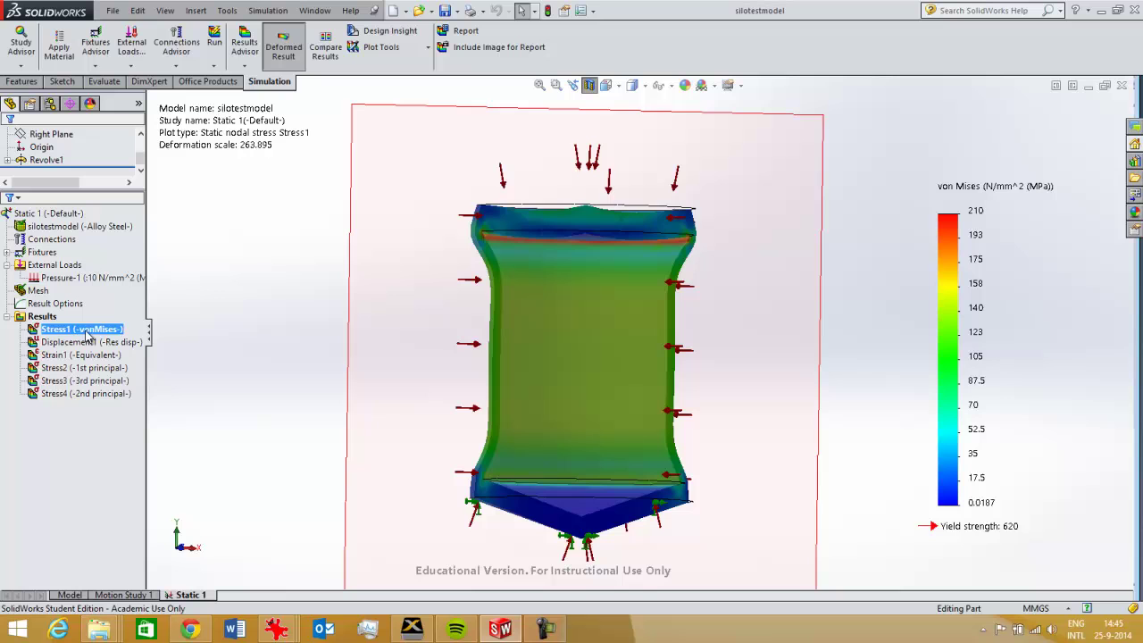
middle_drag(377, 348, 382, 359)
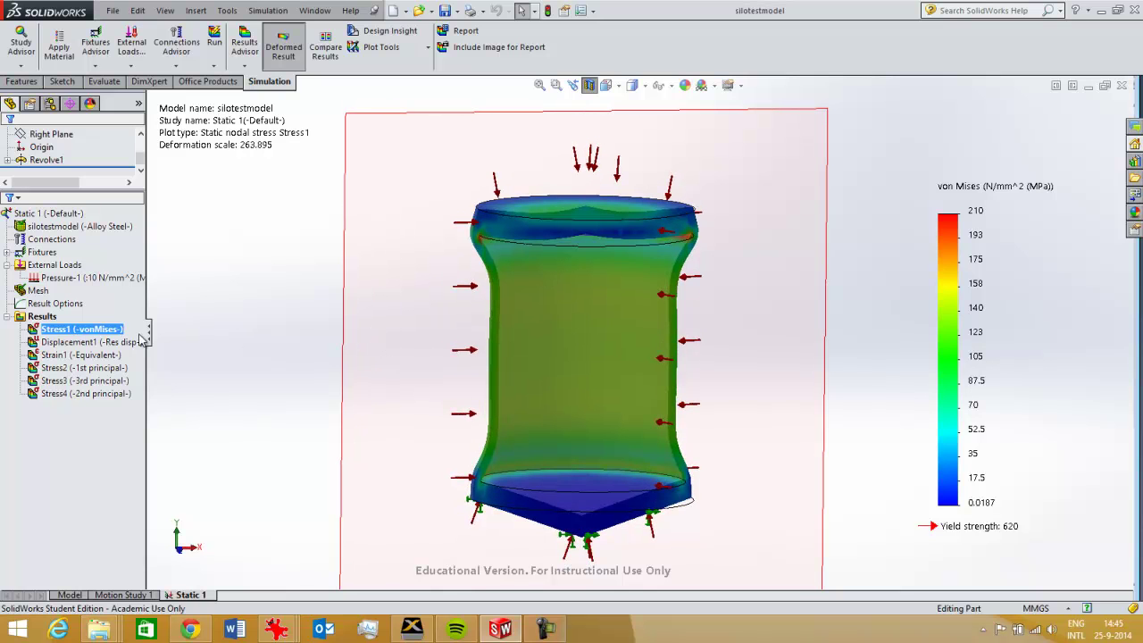
Reselect the von Mises stress result and rotate the silo to a straight front view.
click(55, 304)
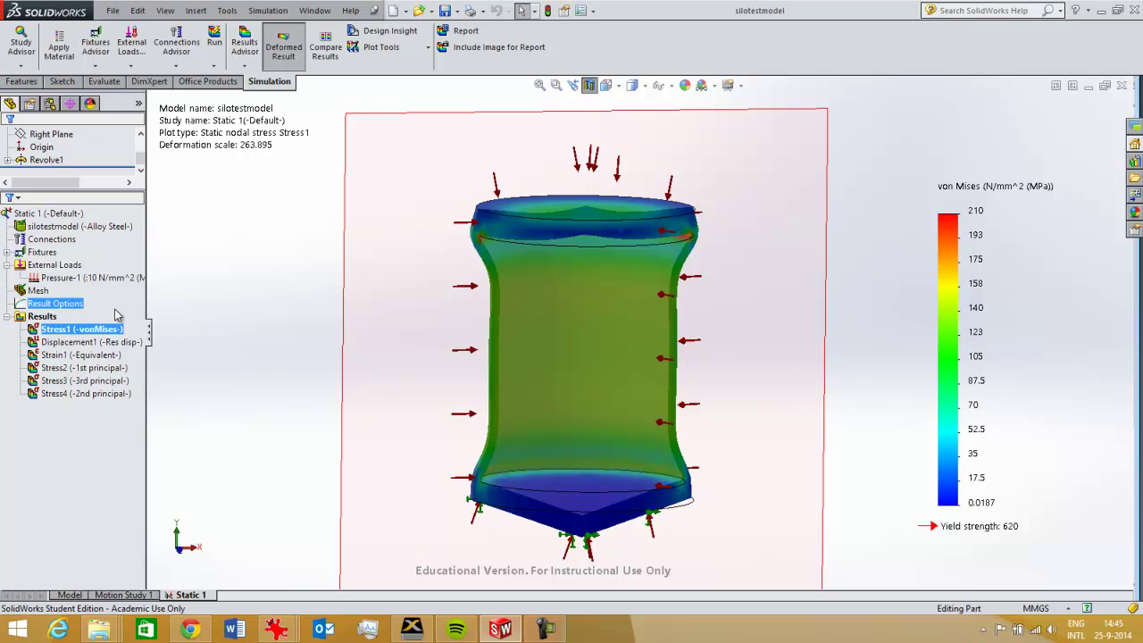
click(103, 333)
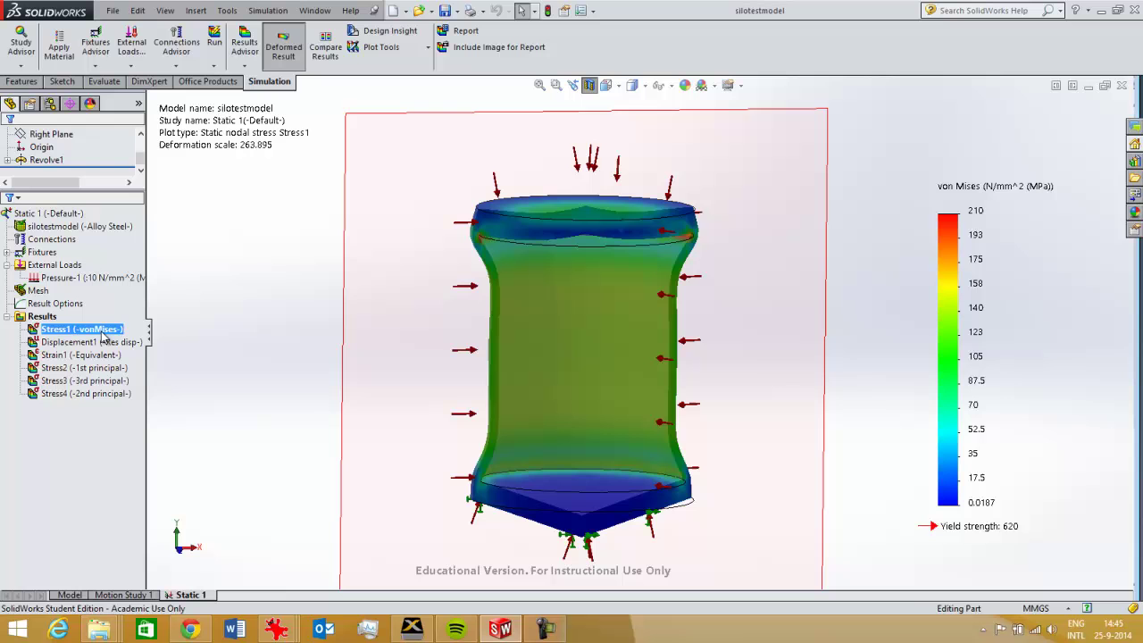
middle_drag(500, 328, 500, 375)
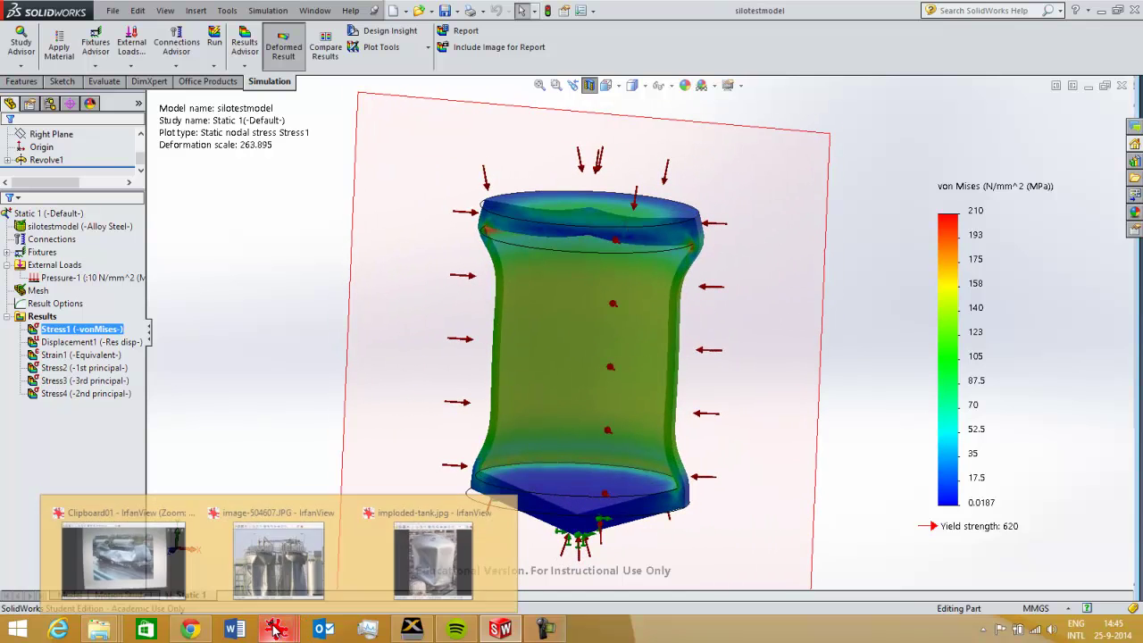
middle_drag(756, 510, 685, 467)
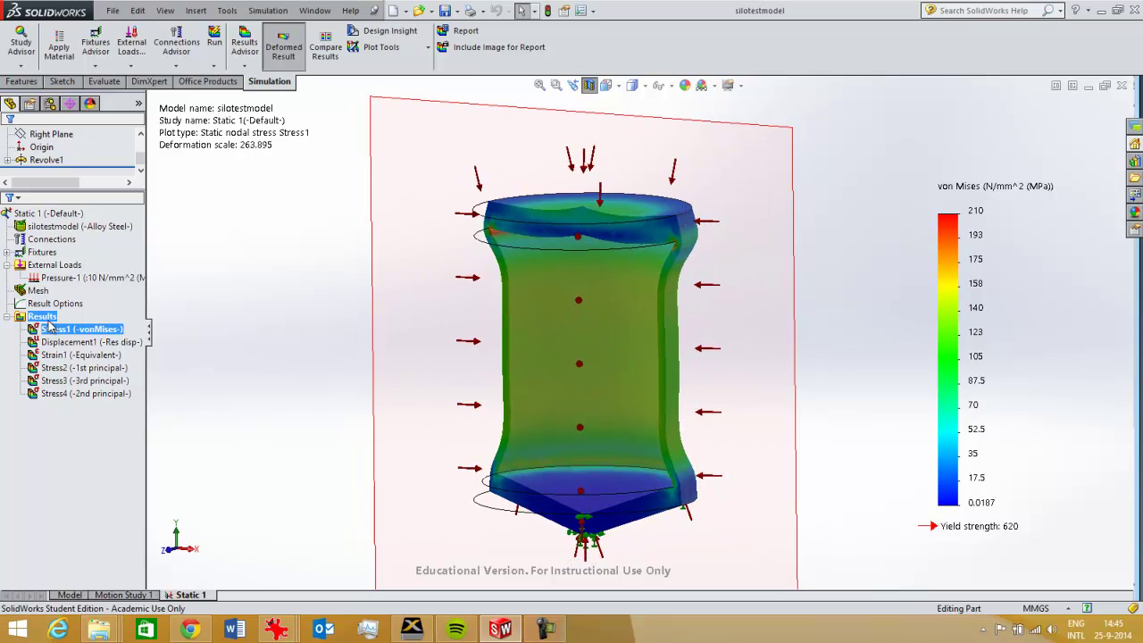
click(65, 369)
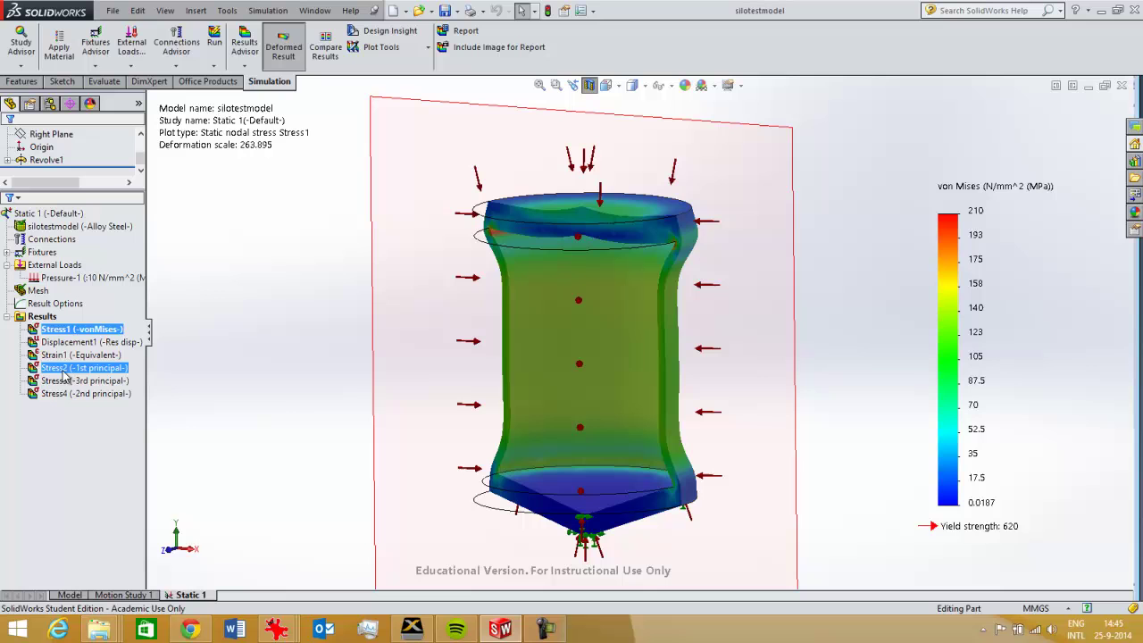
Define Stress5 as a P1: 1st Principal Stress vector plot (-43.76 to 110.8 MPa).
right_click(56, 318)
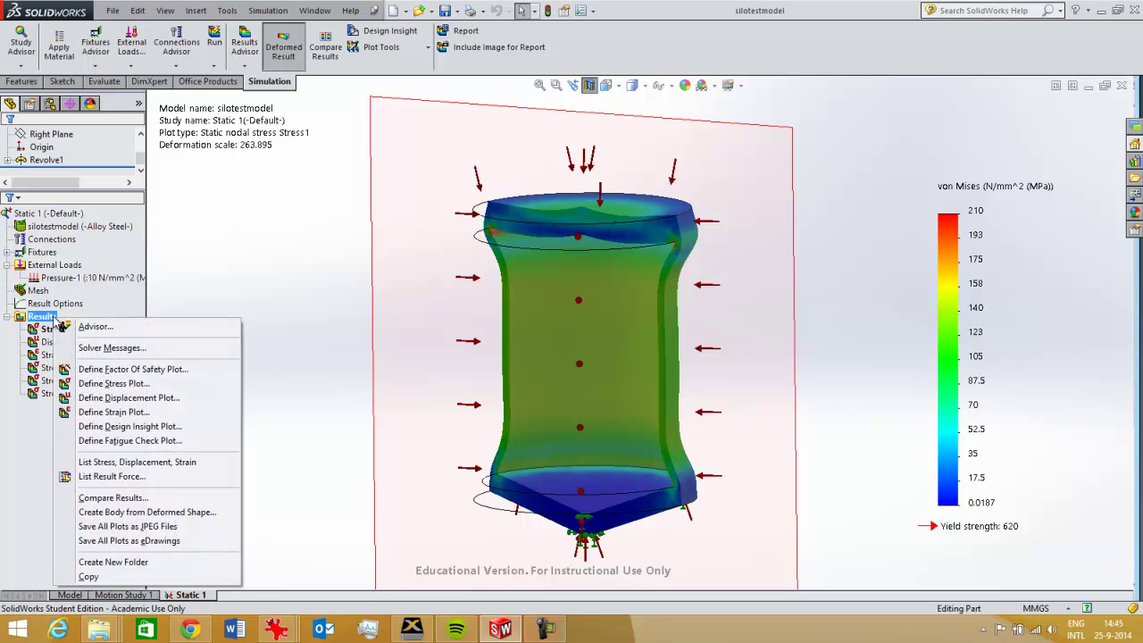
click(96, 384)
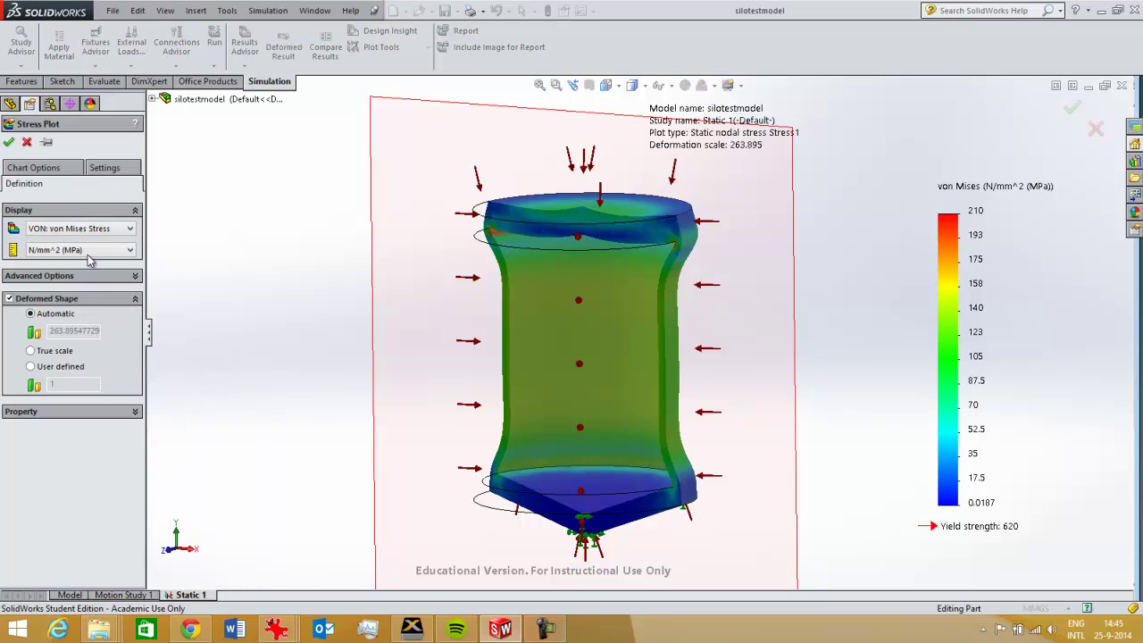
click(98, 229)
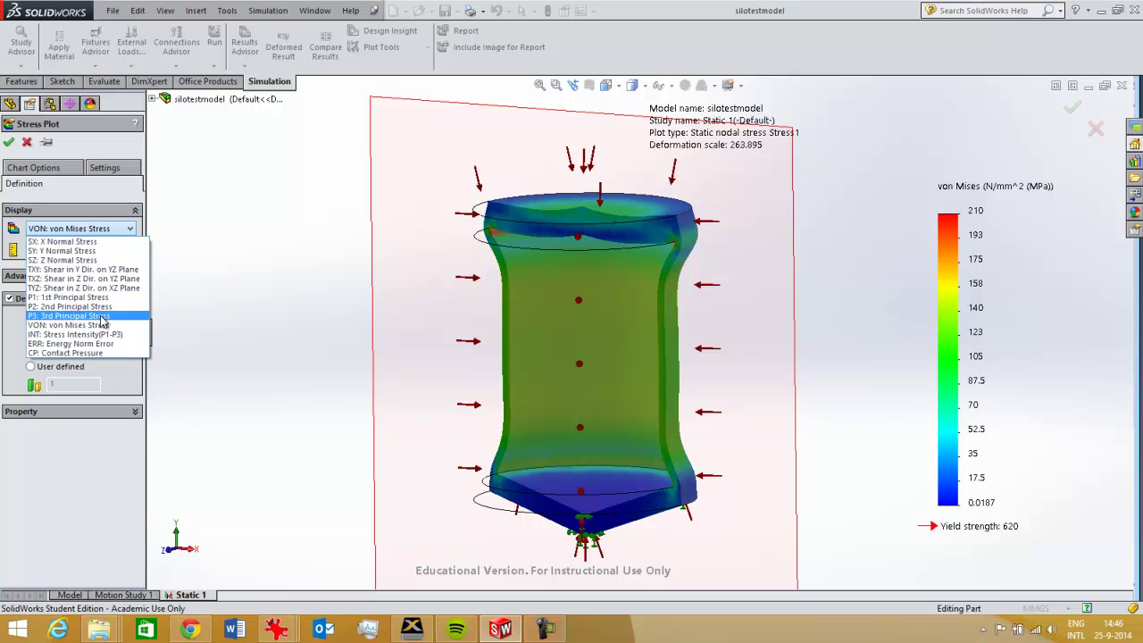
click(29, 147)
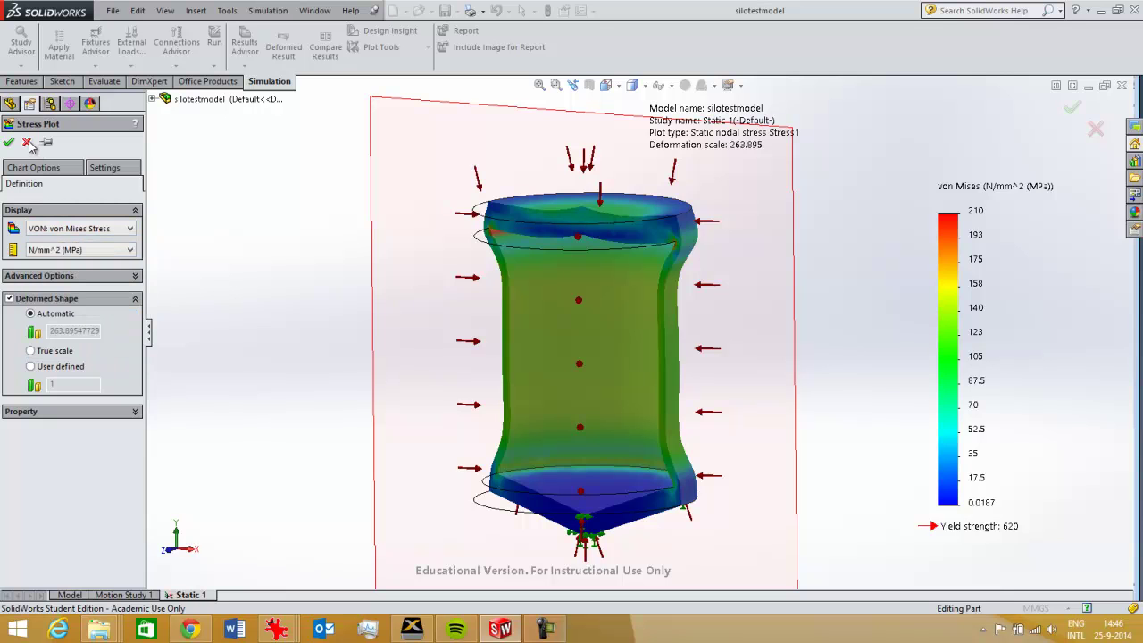
click(73, 277)
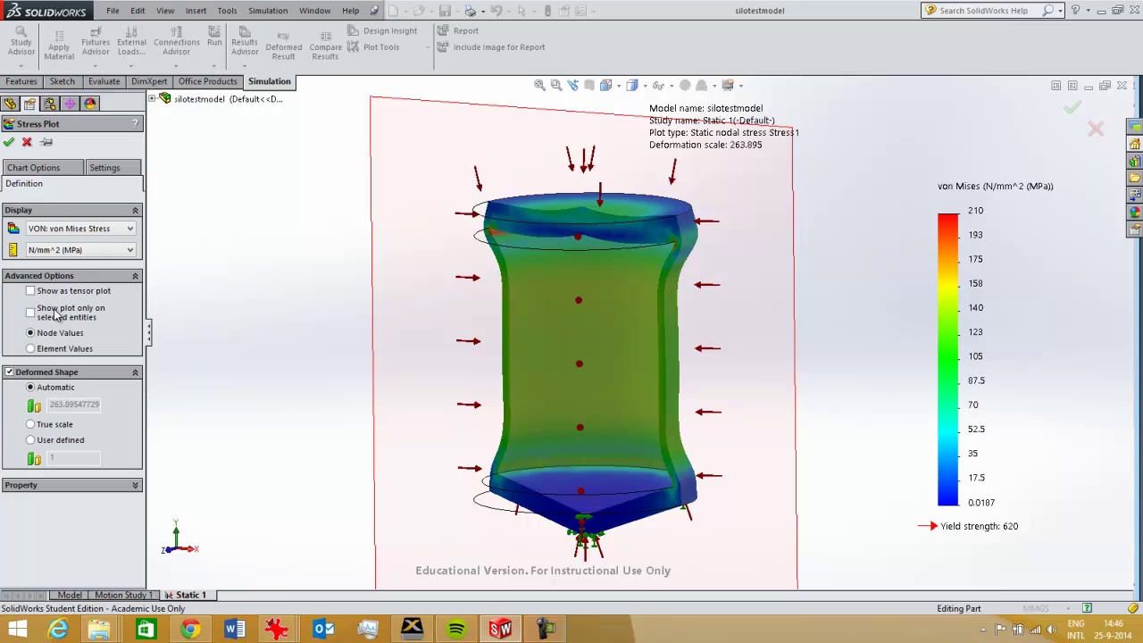
click(80, 234)
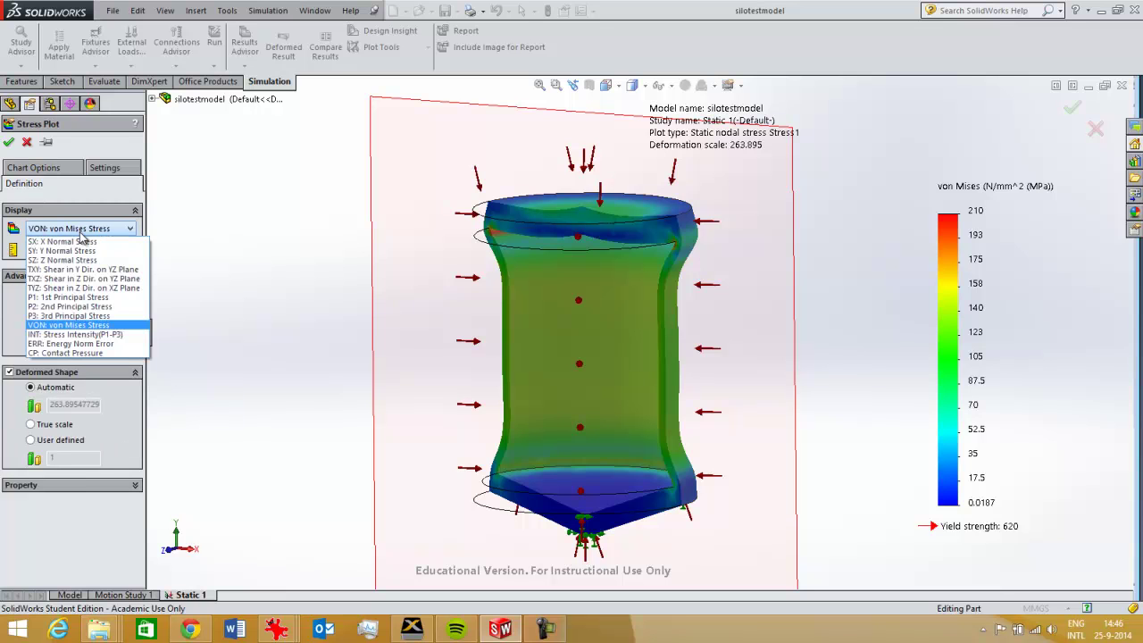
click(73, 303)
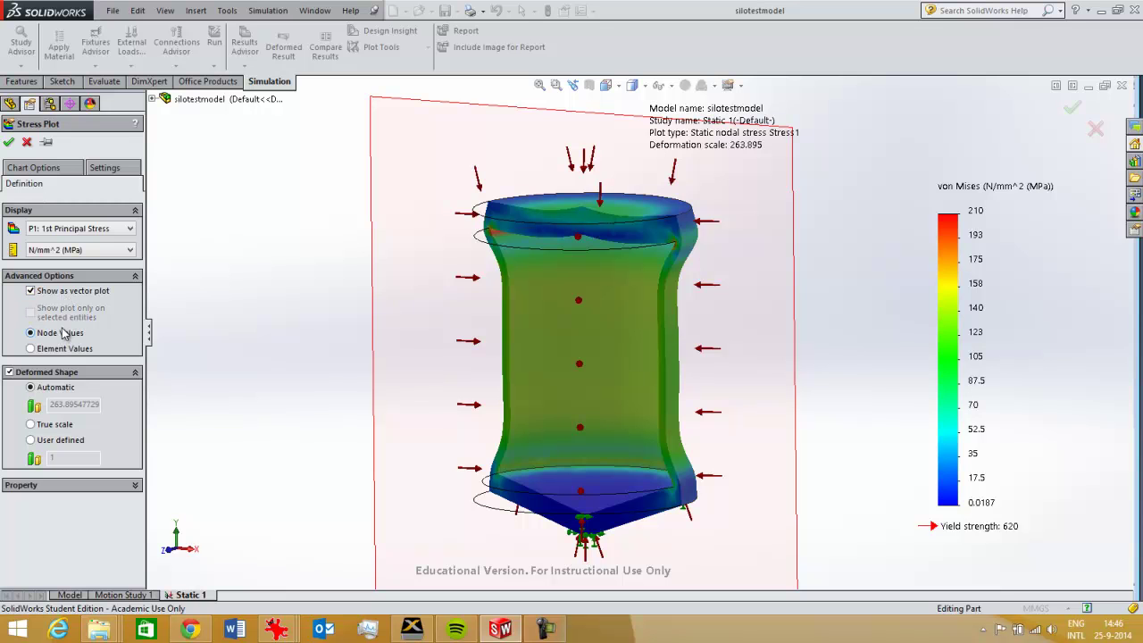
click(9, 143)
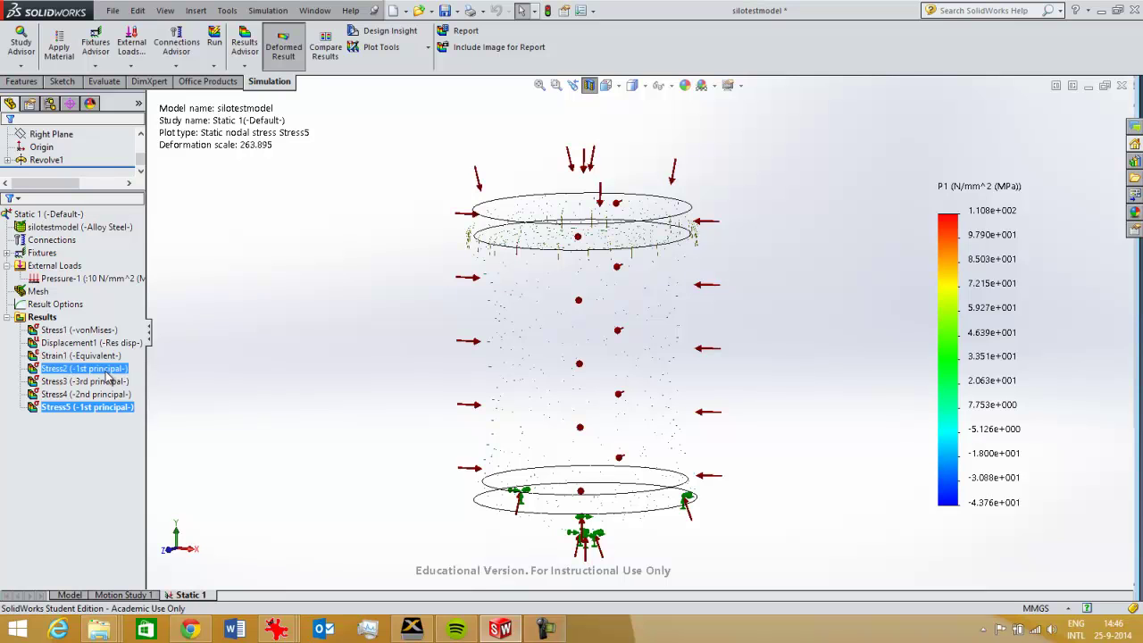
Show the Stress2 1st principal vectors (-43.8 to 111 MPa) and zoom and orbit around the cylinder rims.
double_click(105, 375)
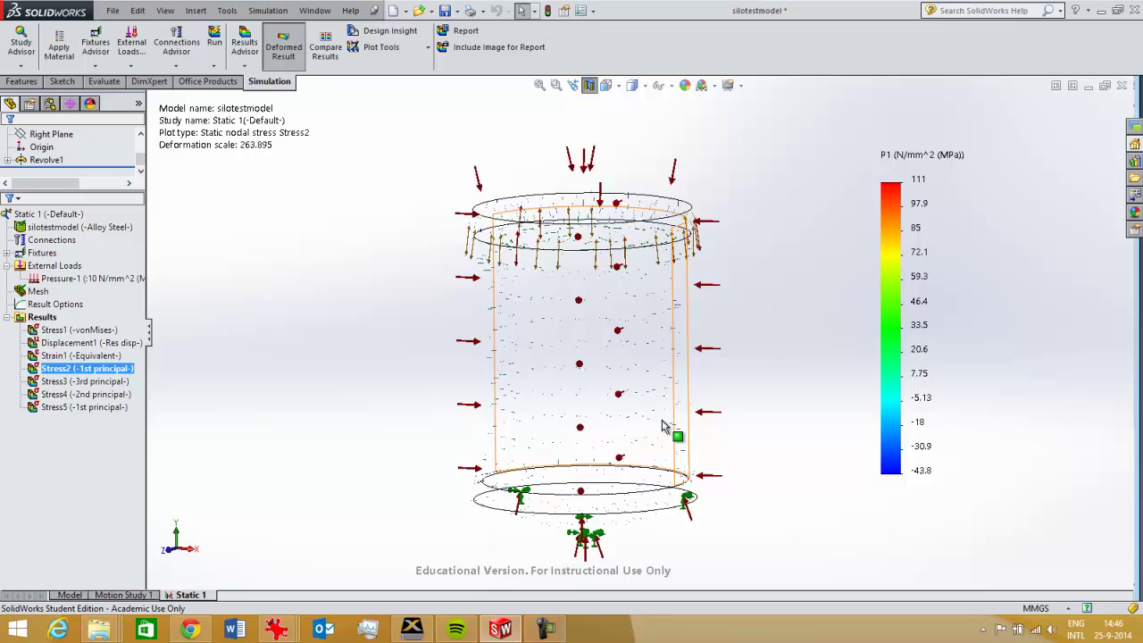
scroll(665, 431, down, 2)
scroll(653, 426, down, 1)
middle_drag(640, 426, 625, 453)
scroll(523, 437, down, 3)
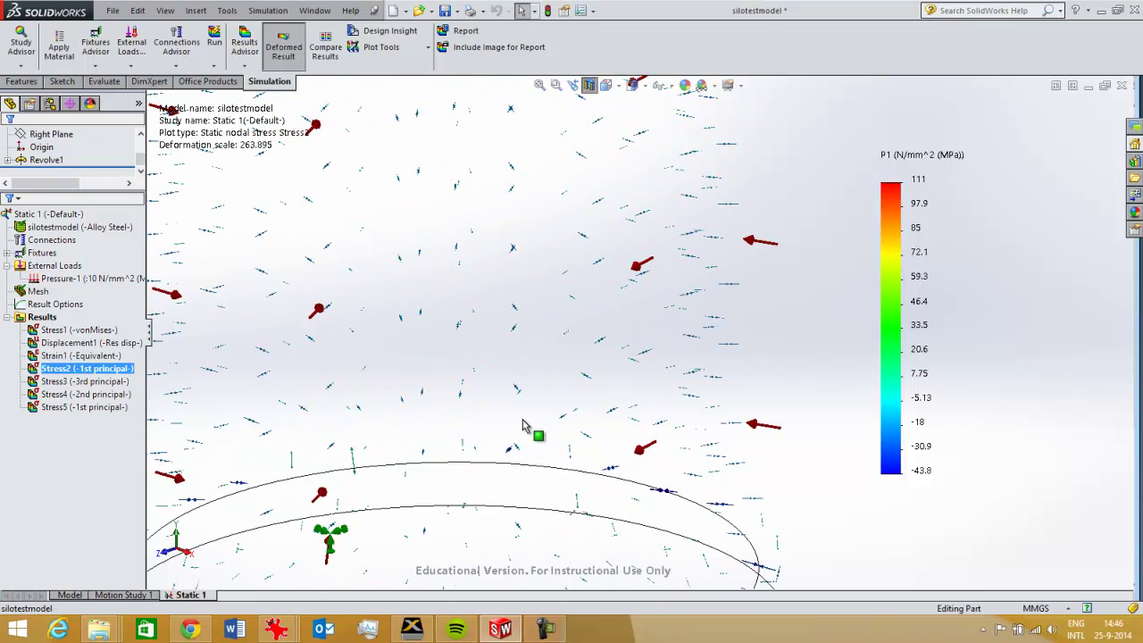
middle_drag(536, 386, 474, 408)
middle_drag(587, 402, 580, 418)
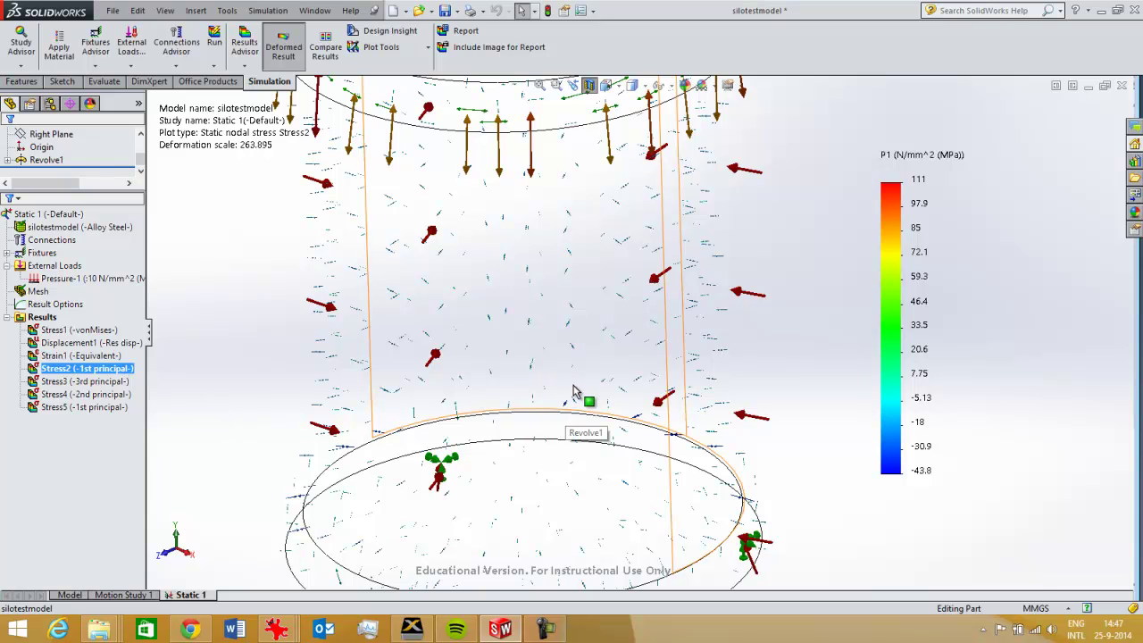
middle_drag(574, 393, 428, 367)
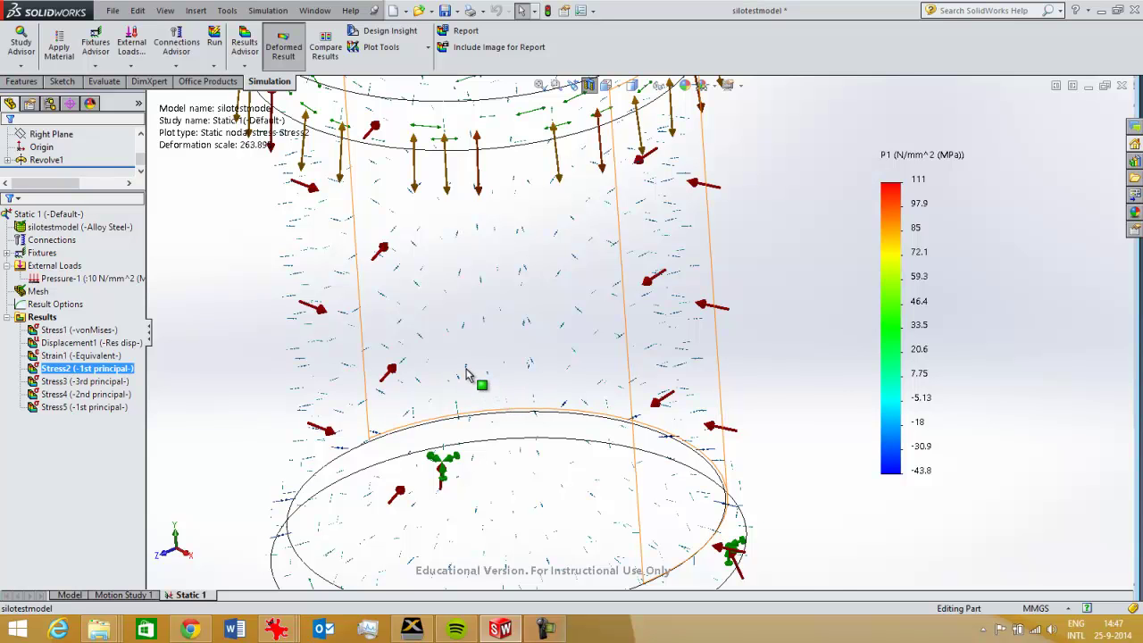
scroll(494, 393, down, 4)
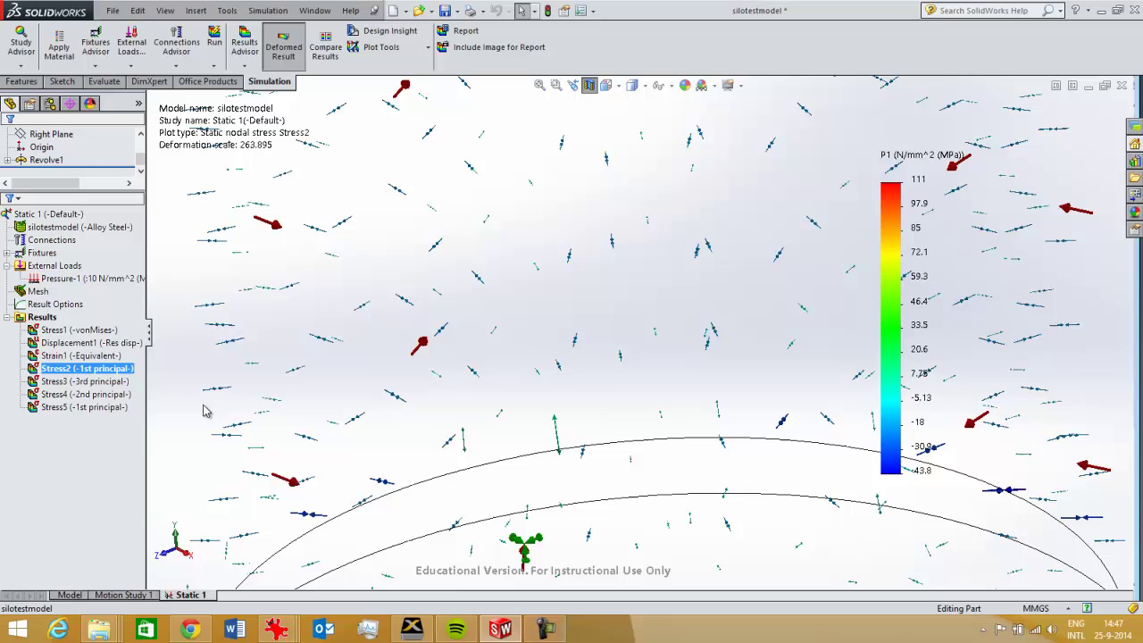
ctrl+click(88, 382)
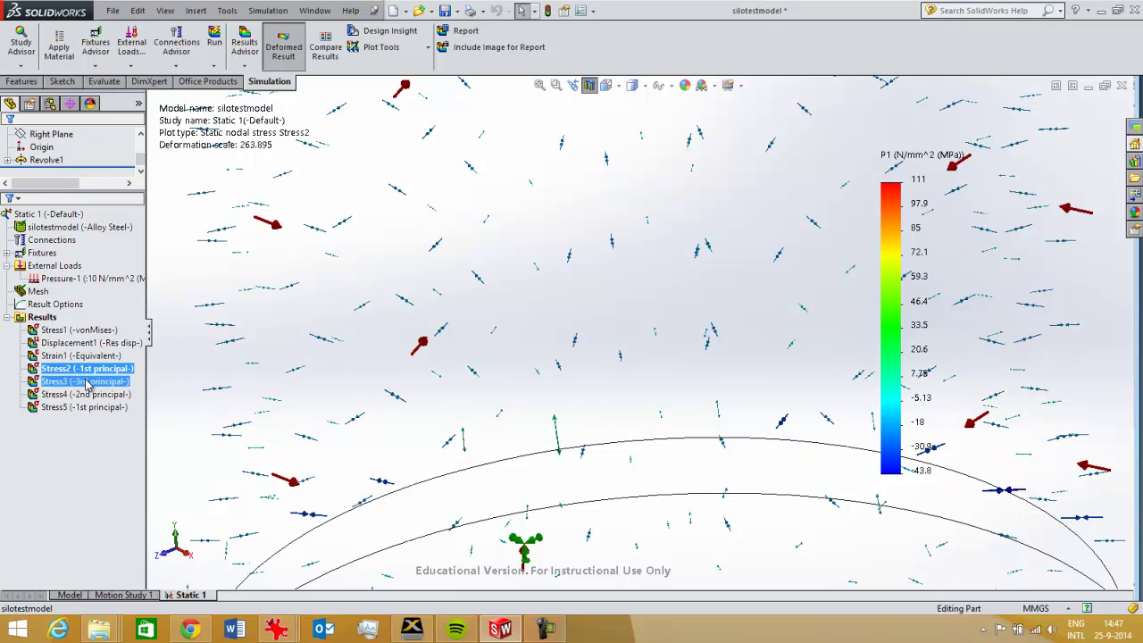
double_click(88, 382)
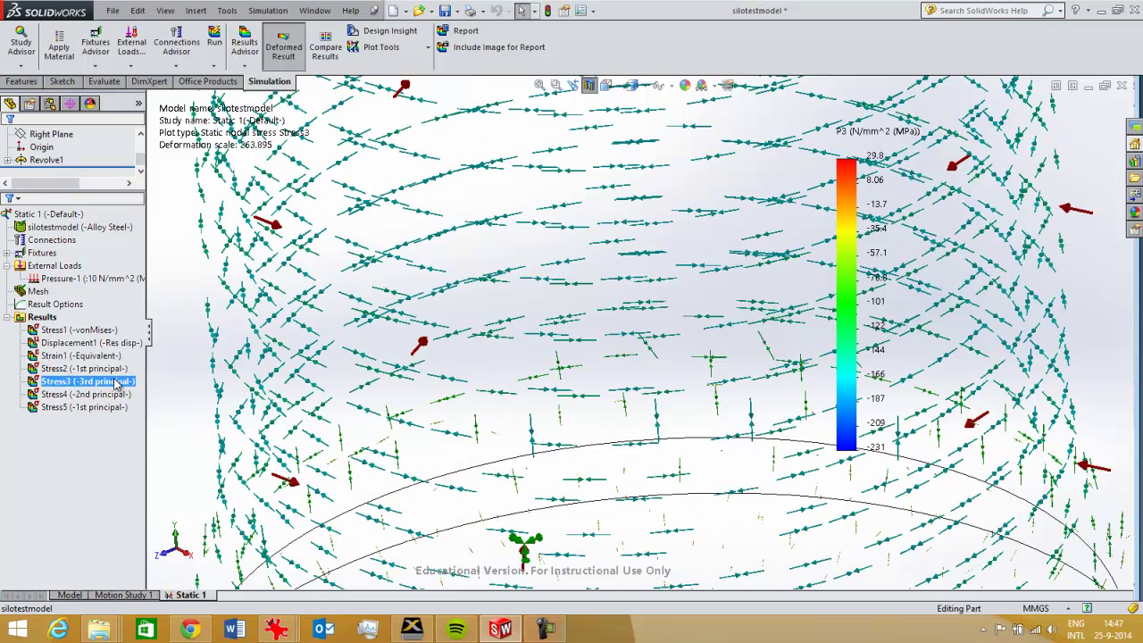
scroll(818, 485, down, 4)
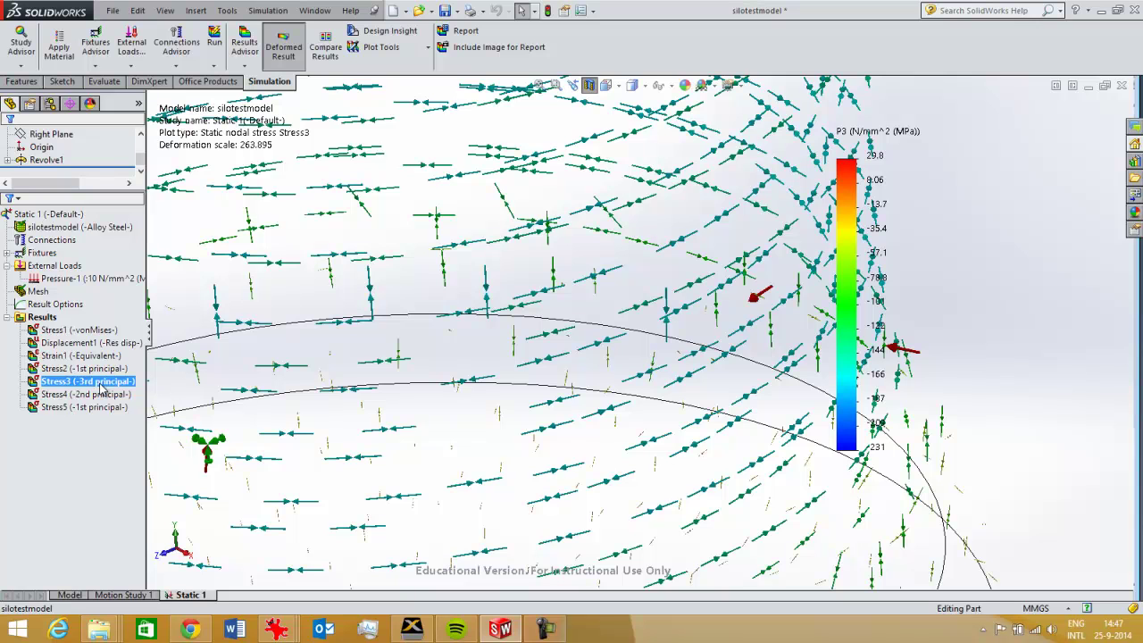
ctrl+click(118, 357)
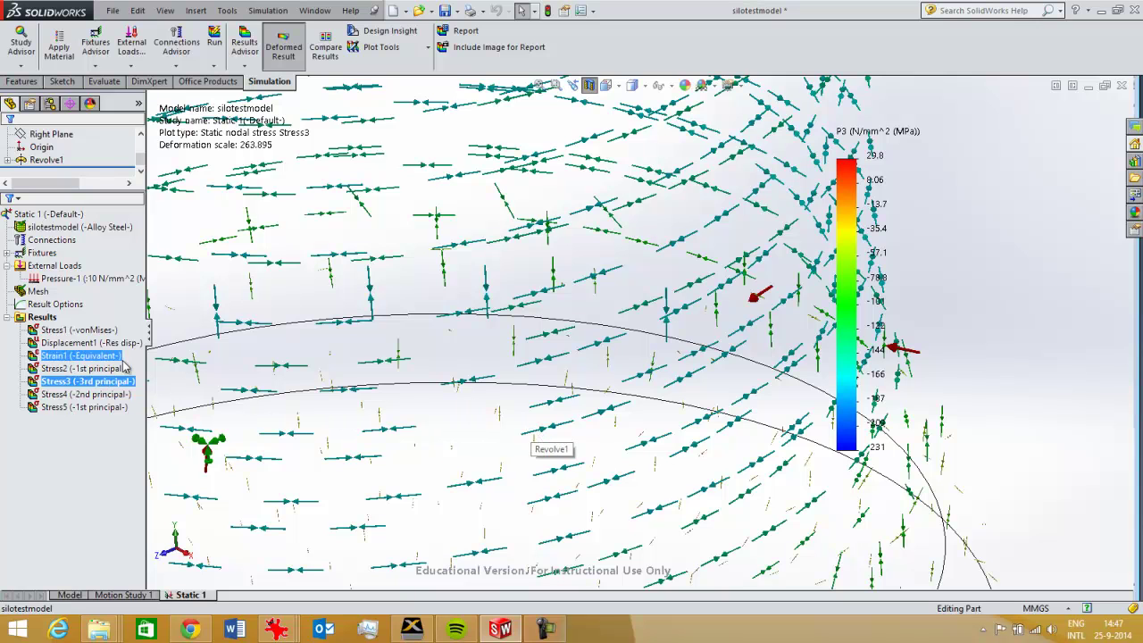
double_click(114, 368)
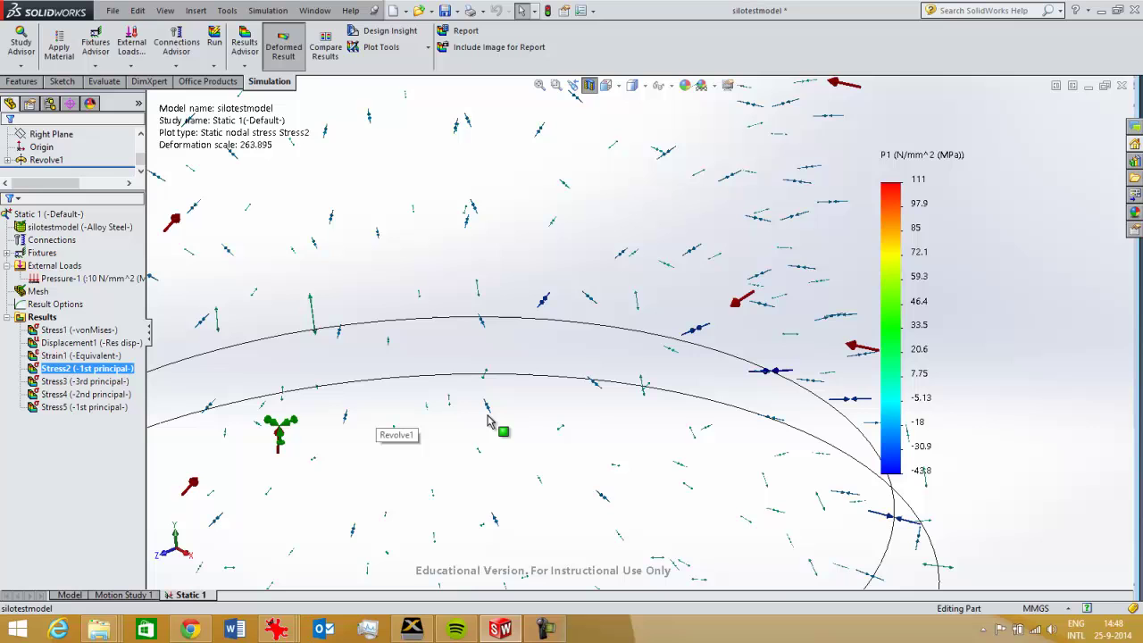
key(Left)
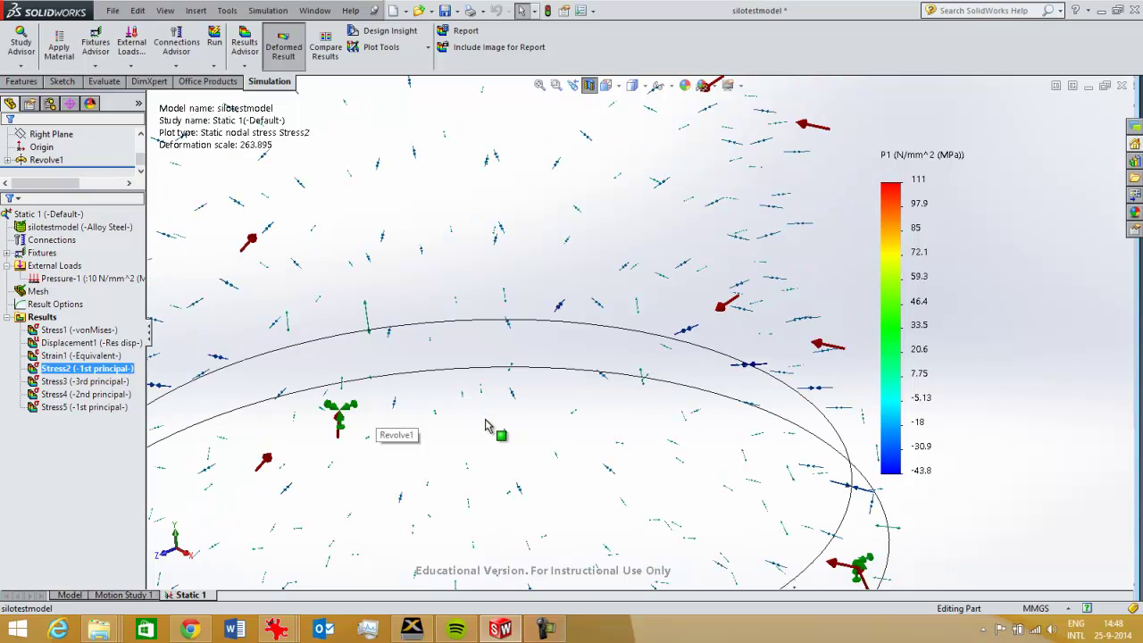
ctrl+click(130, 383)
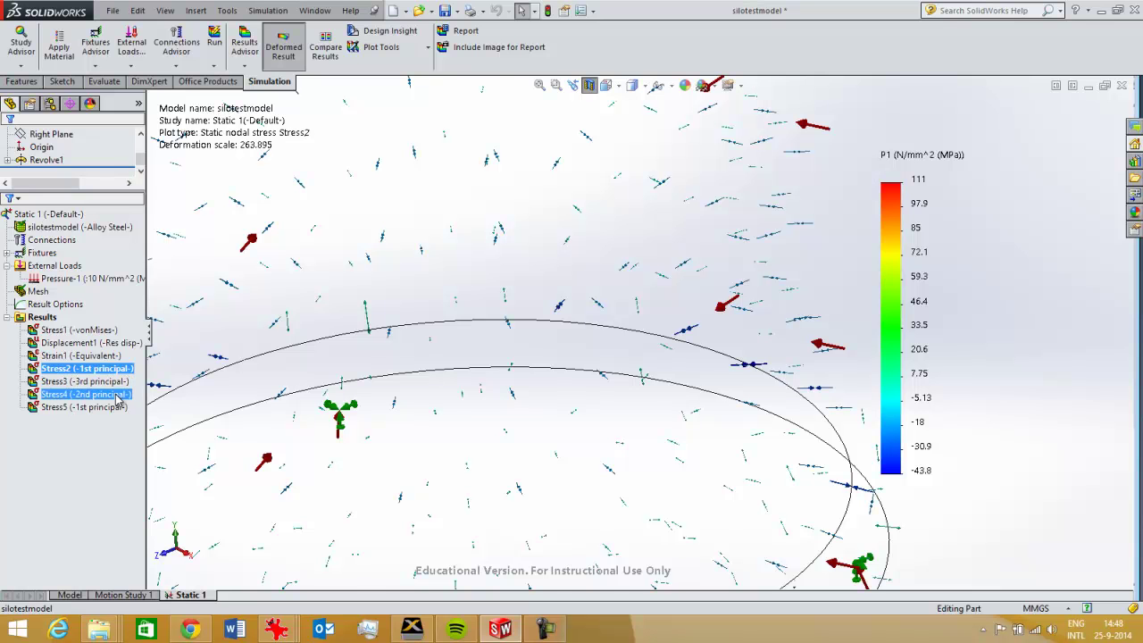
Display the Stress4 2nd principal vectors, zoom in and out on them, then select Stress5.
double_click(117, 396)
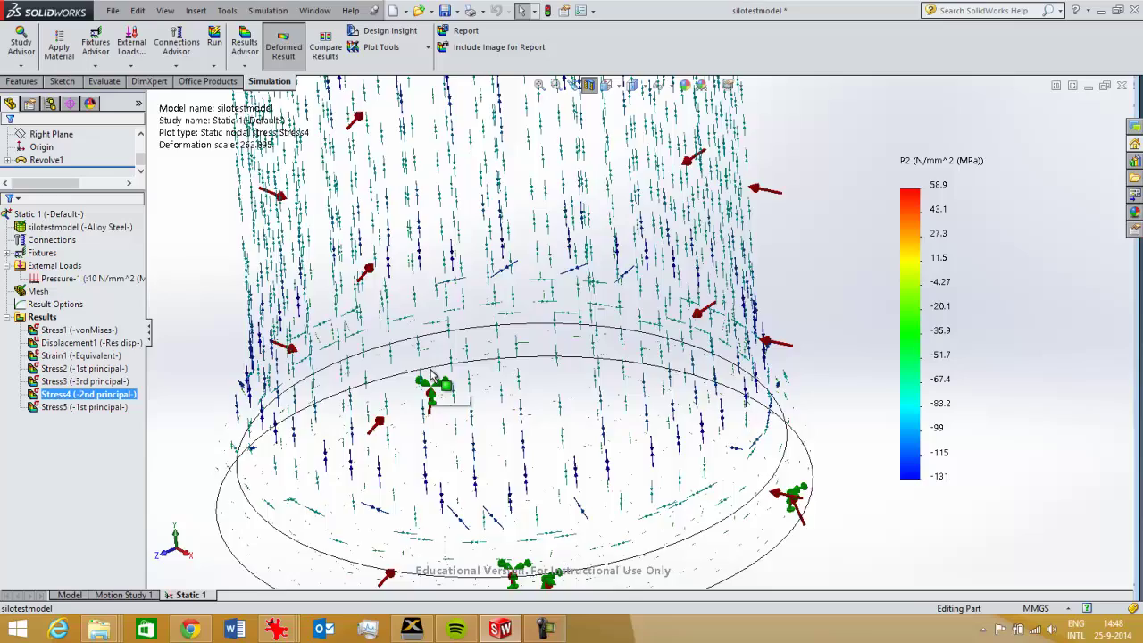
scroll(431, 374, up, 2)
scroll(534, 263, down, 5)
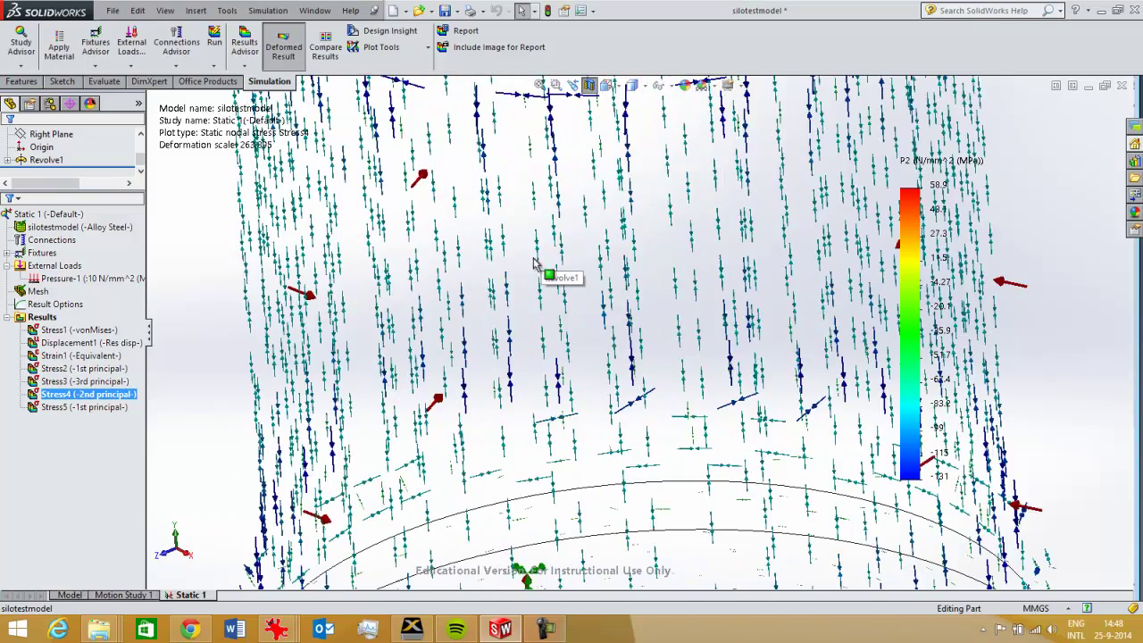
scroll(529, 264, up, 3)
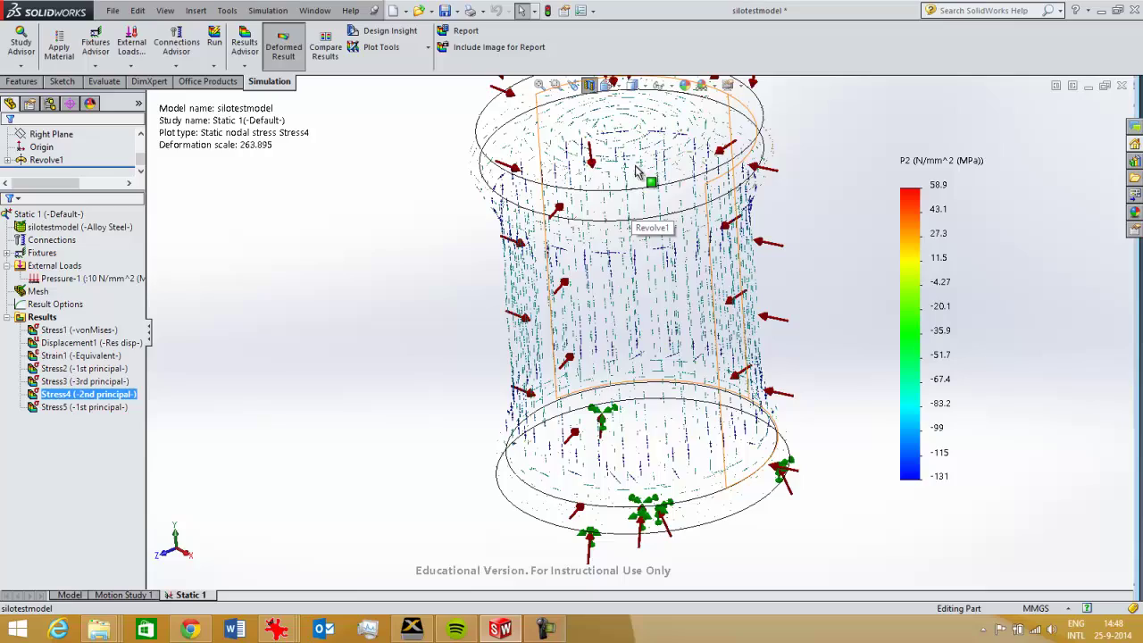
scroll(634, 259, down, 5)
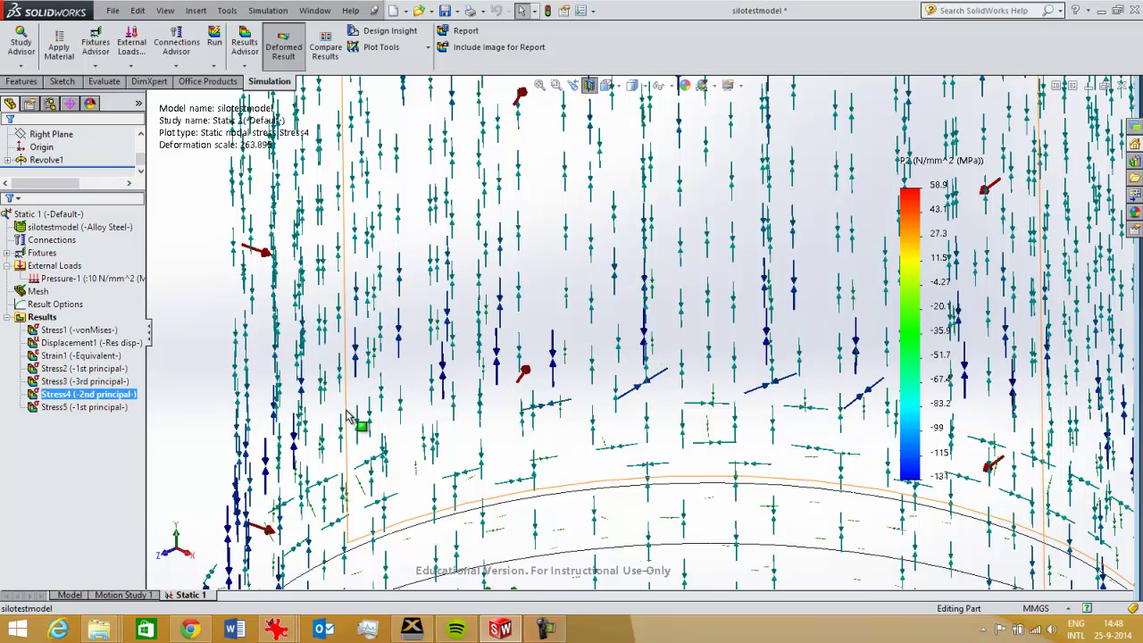
ctrl+click(114, 408)
After briefly showing Stress5, display the whole-silo Stress3 3rd principal vectors (-231 to 29.8 MPa).
double_click(114, 409)
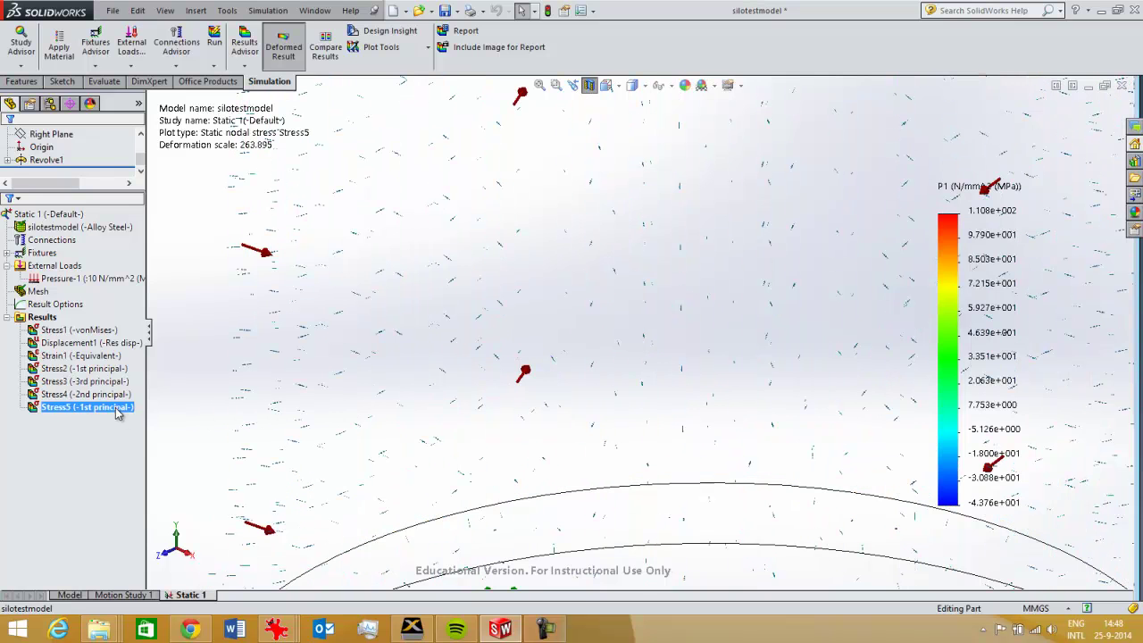
ctrl+click(86, 384)
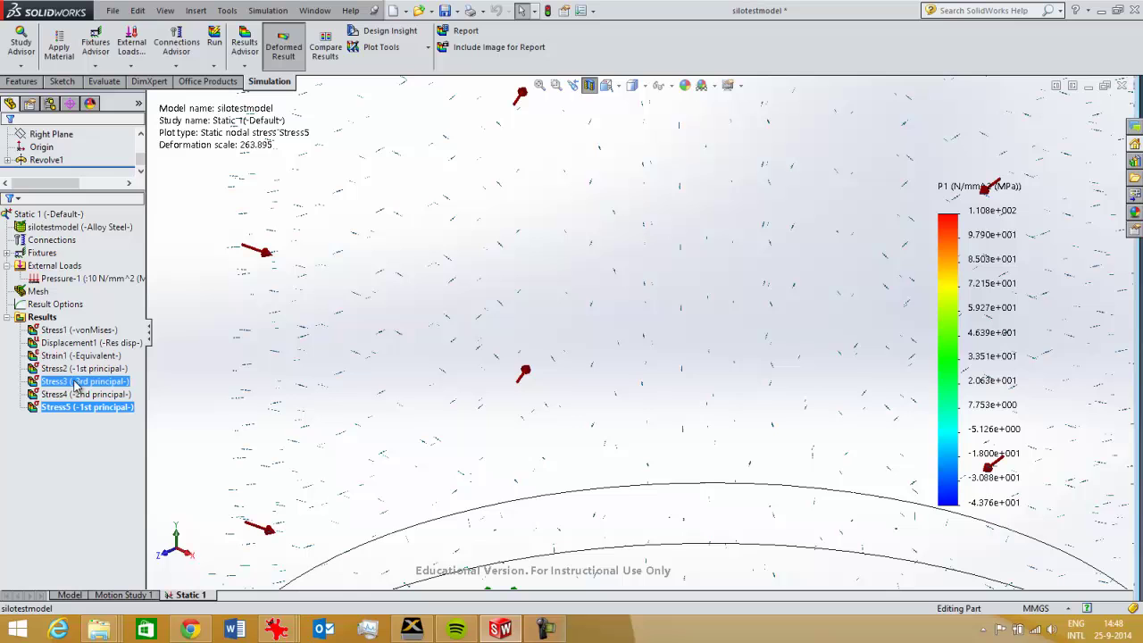
double_click(85, 384)
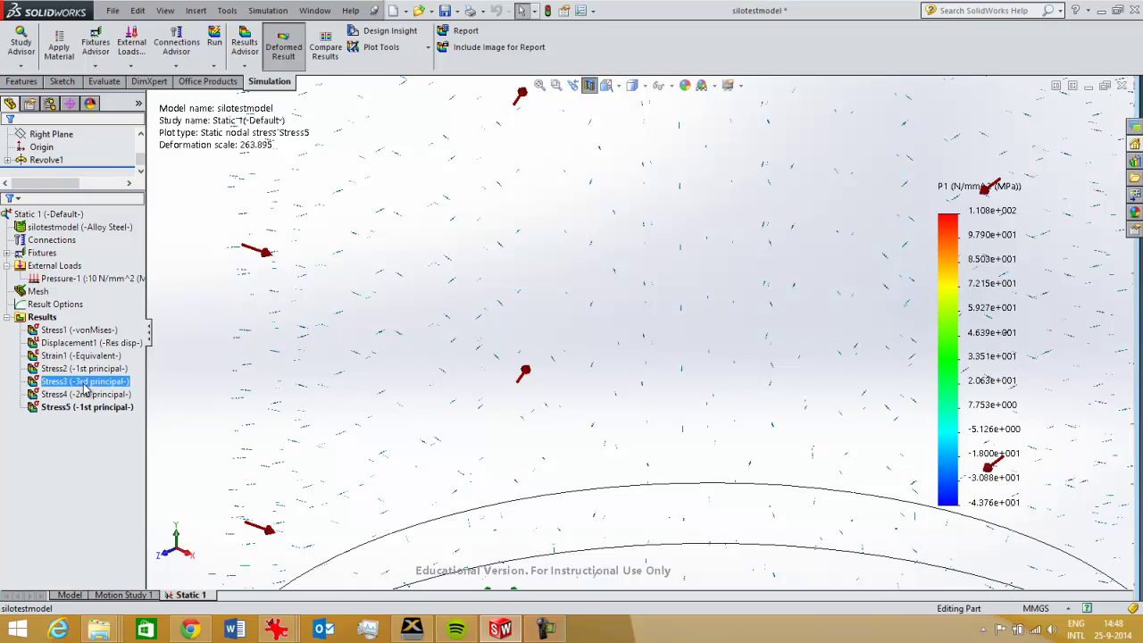
scroll(544, 480, up, 2)
scroll(545, 479, up, 2)
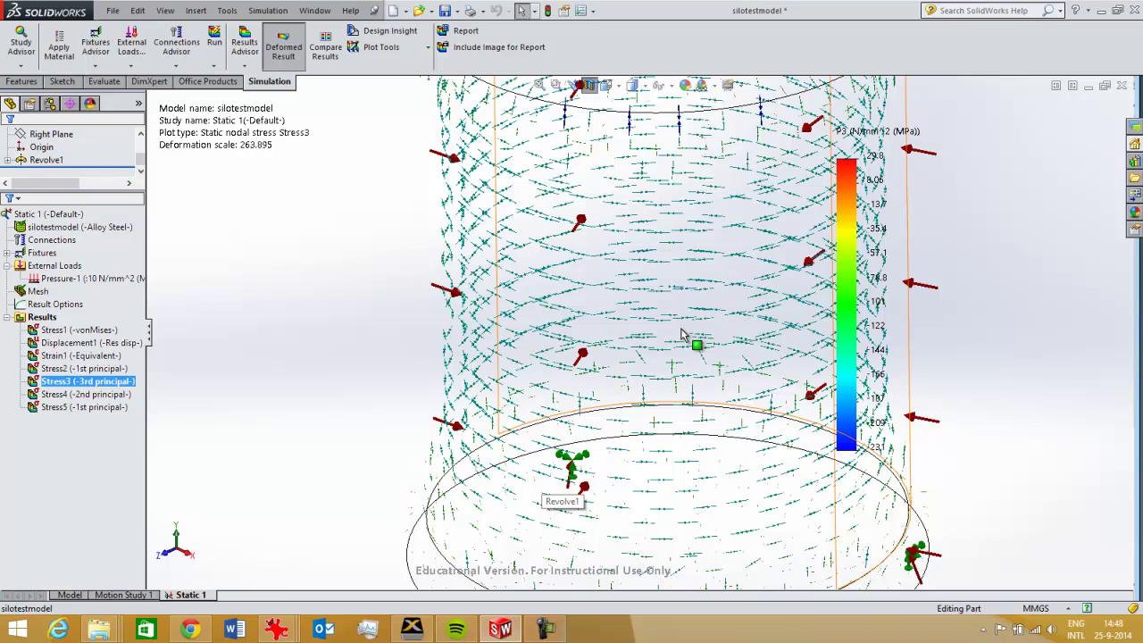
scroll(722, 382, up, 1)
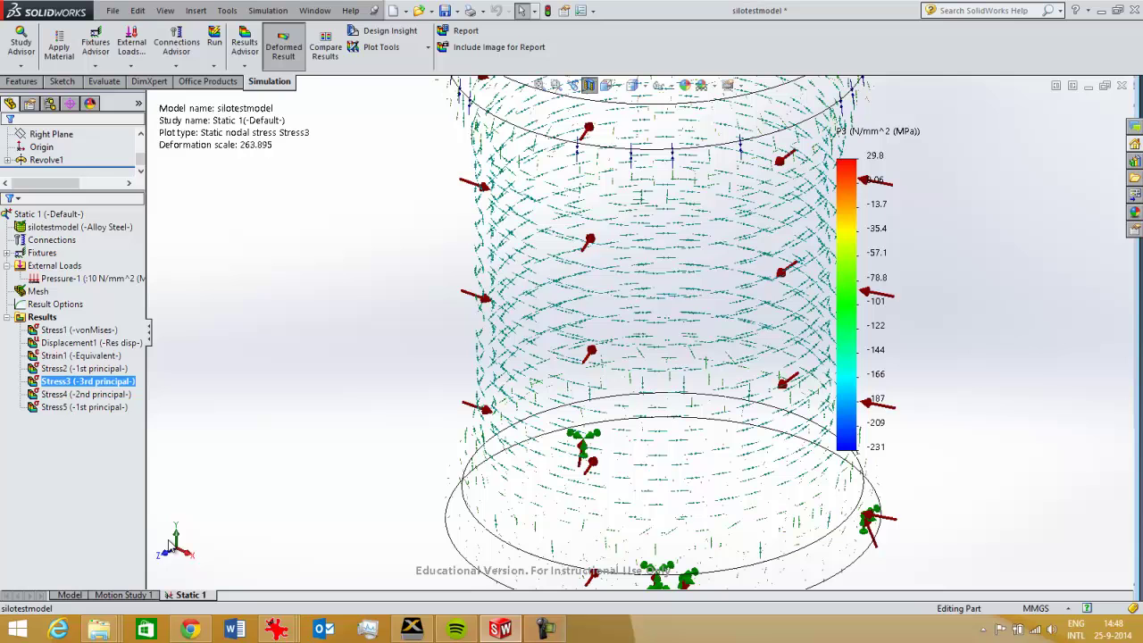
Show the Stress1 von Mises plot from a near-front view, then bring up the photo image-504607.JPG.
double_click(87, 334)
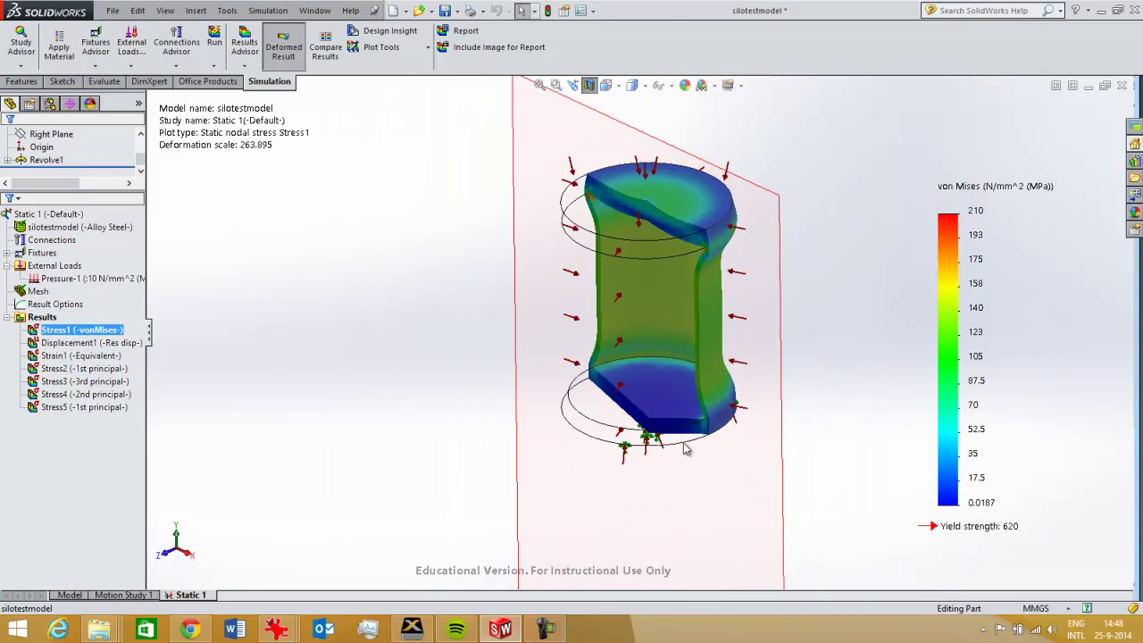
middle_drag(684, 449, 708, 298)
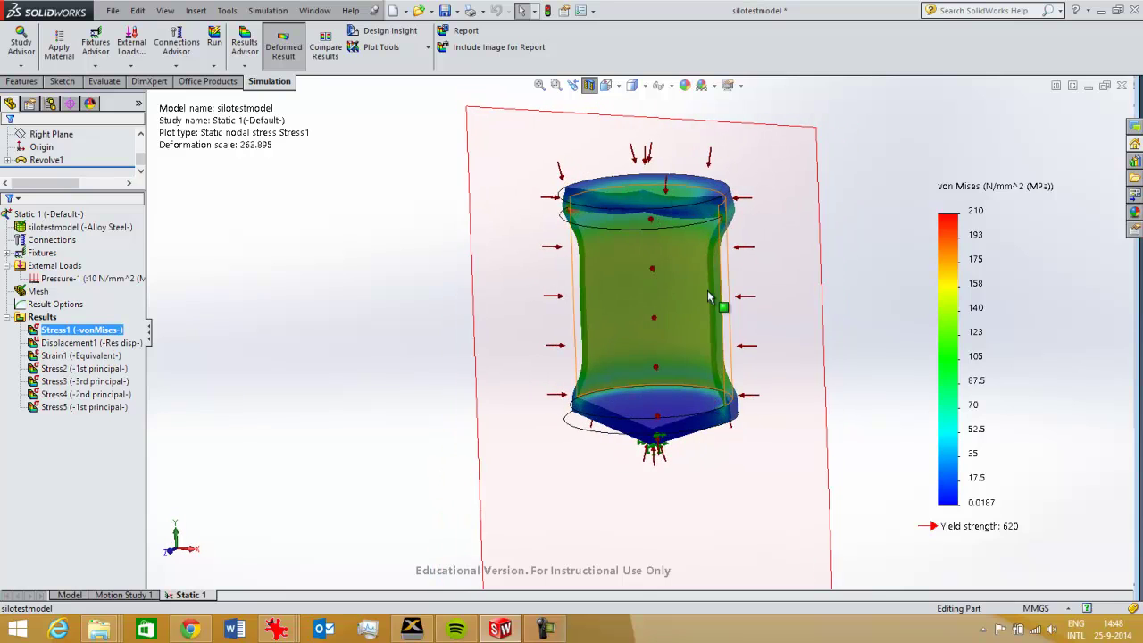
scroll(708, 297, down, 3)
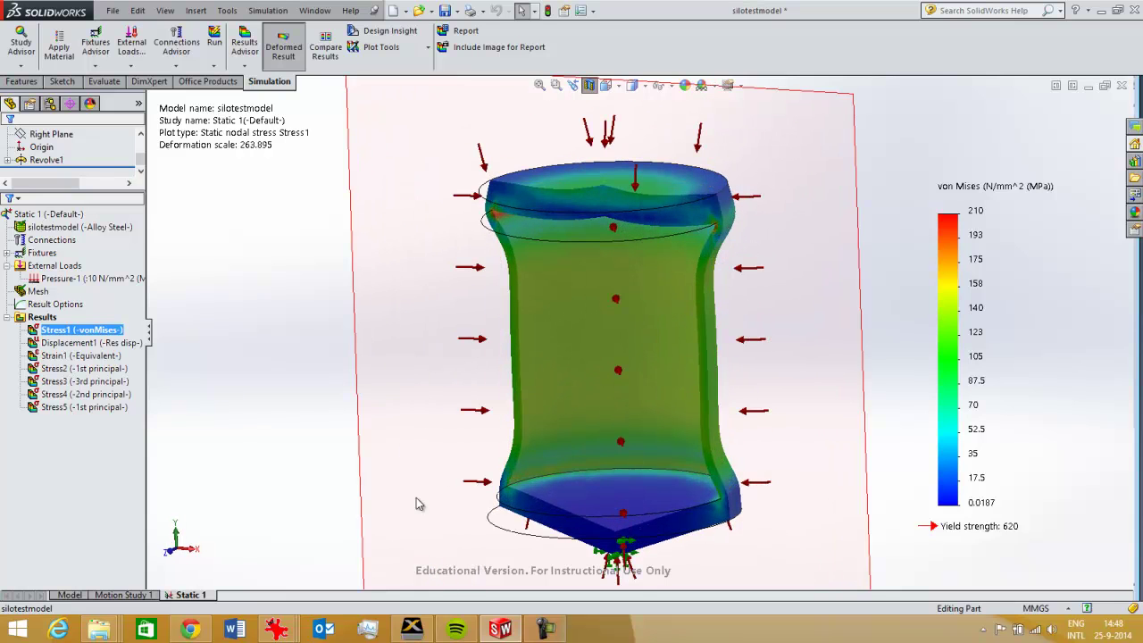
mouse_move(277, 629)
click(279, 585)
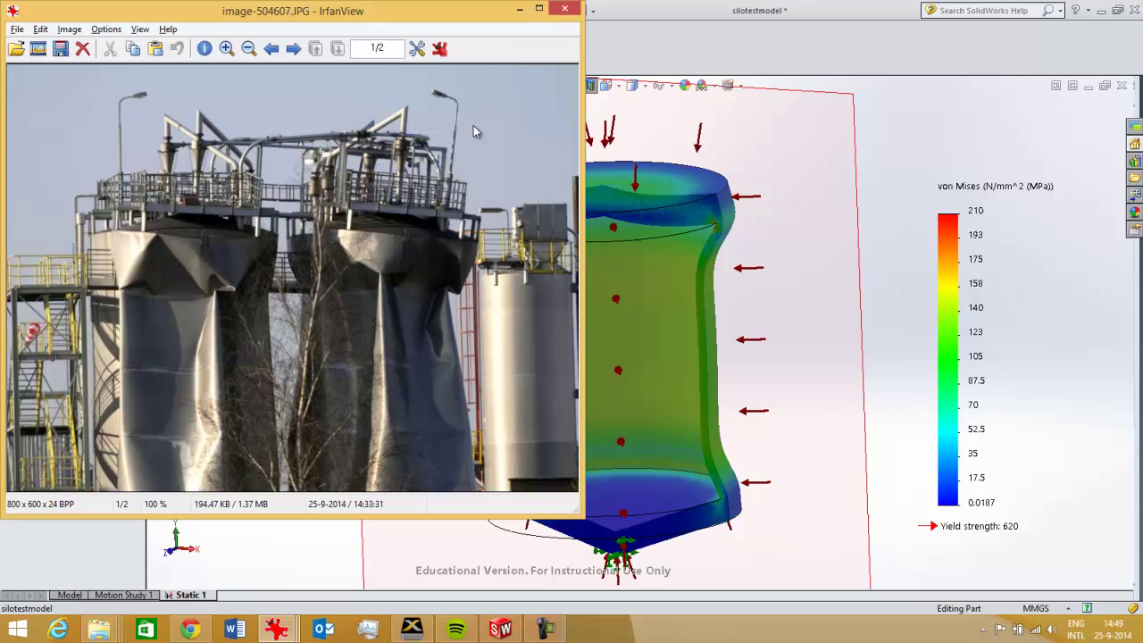
Minimize the IrfanView buckled-silo photo to return to the von Mises plot.
click(519, 10)
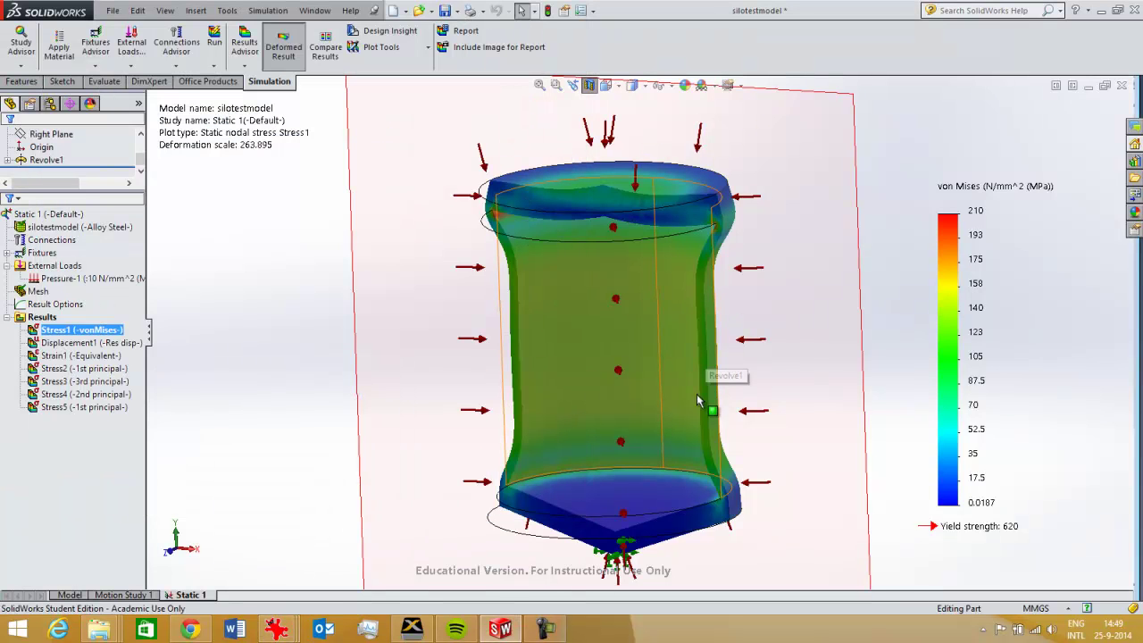
Switch to the Stress2 1st principal vectors (-43.8 to 111 MPa) and zoom toward the top rim.
click(122, 408)
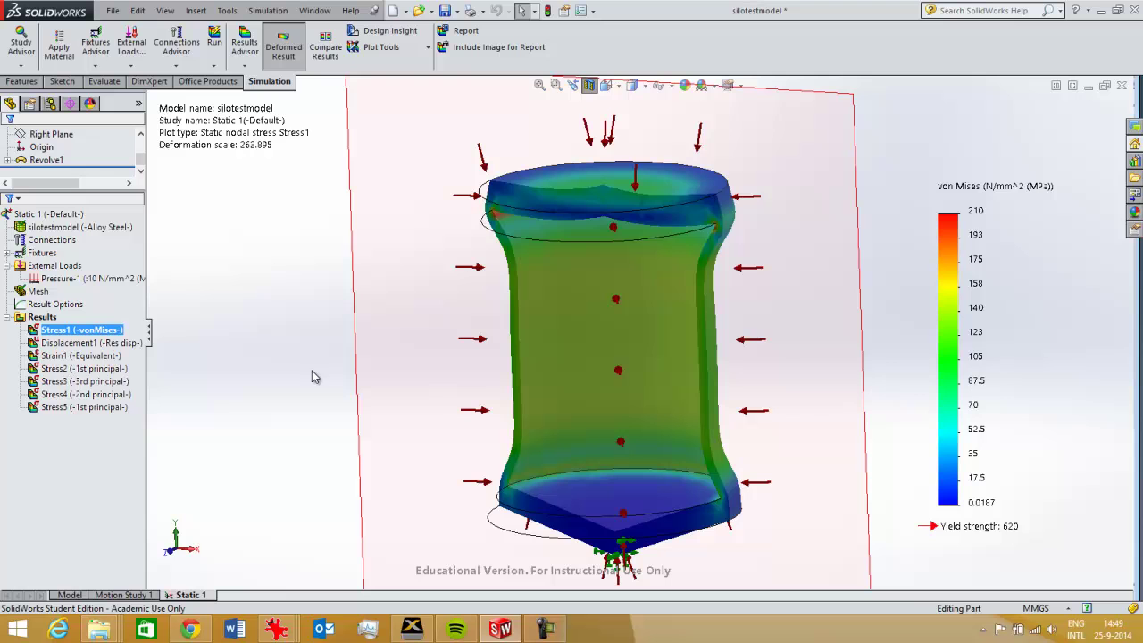
double_click(111, 372)
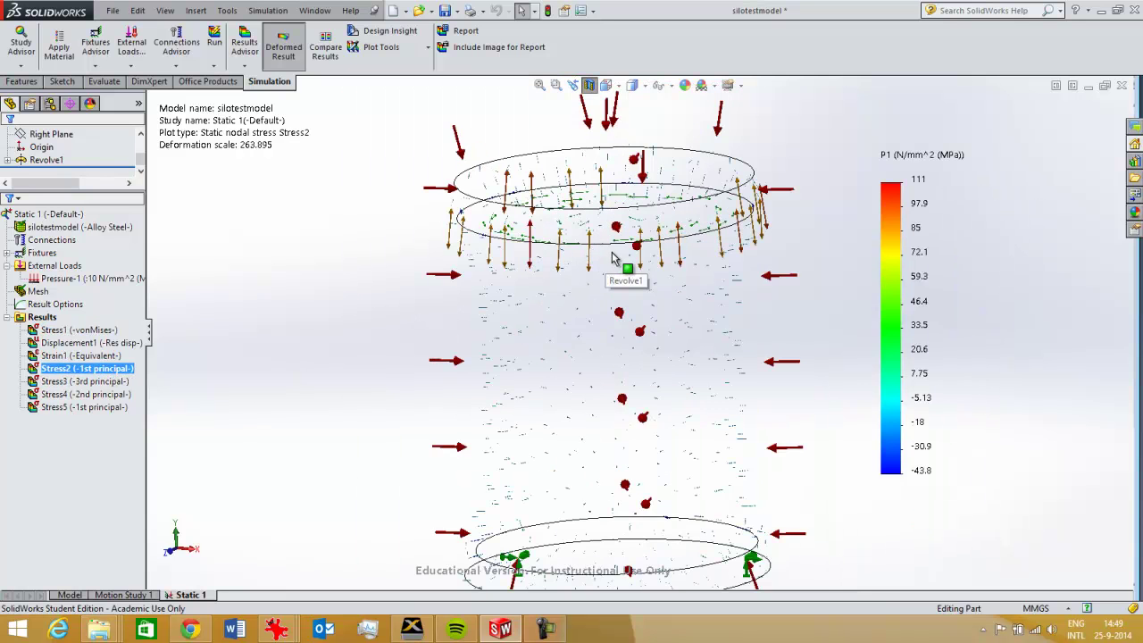
scroll(613, 259, down, 3)
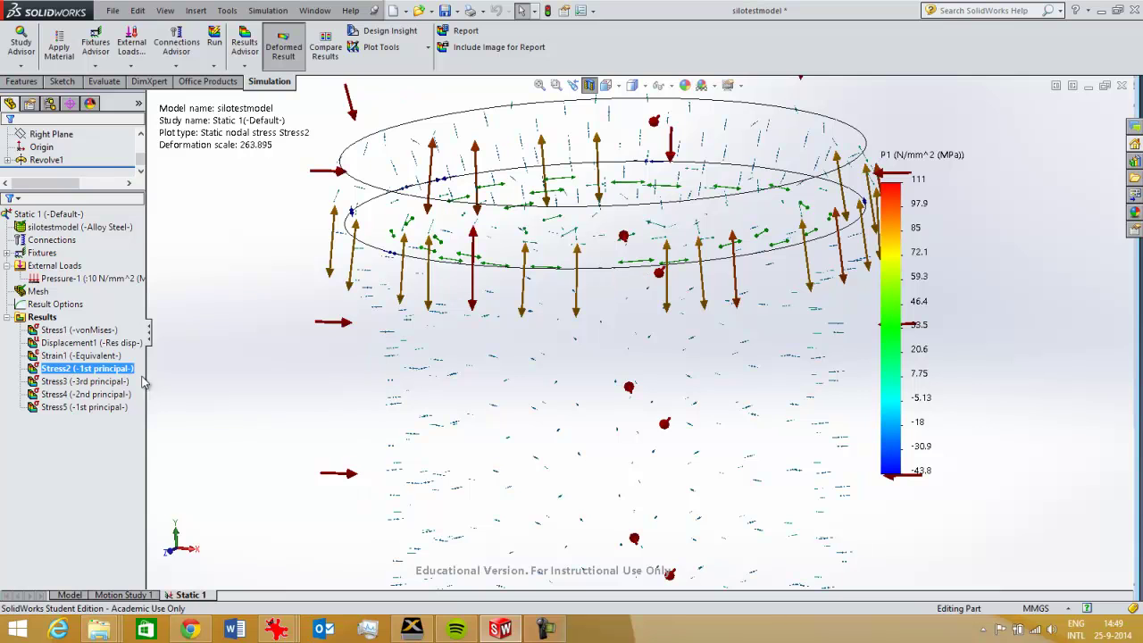
Go from Stress3 to the Stress4 2nd principal vectors (-131 to 58.9 MPa) and zoom around the top rim.
double_click(89, 381)
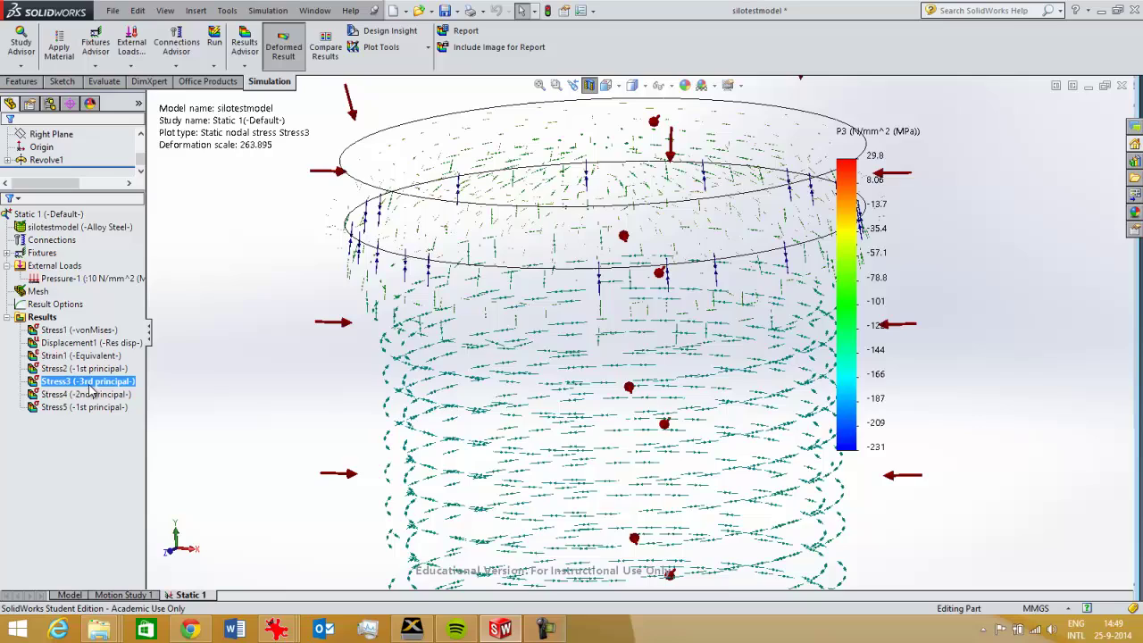
double_click(89, 394)
scroll(636, 291, down, 3)
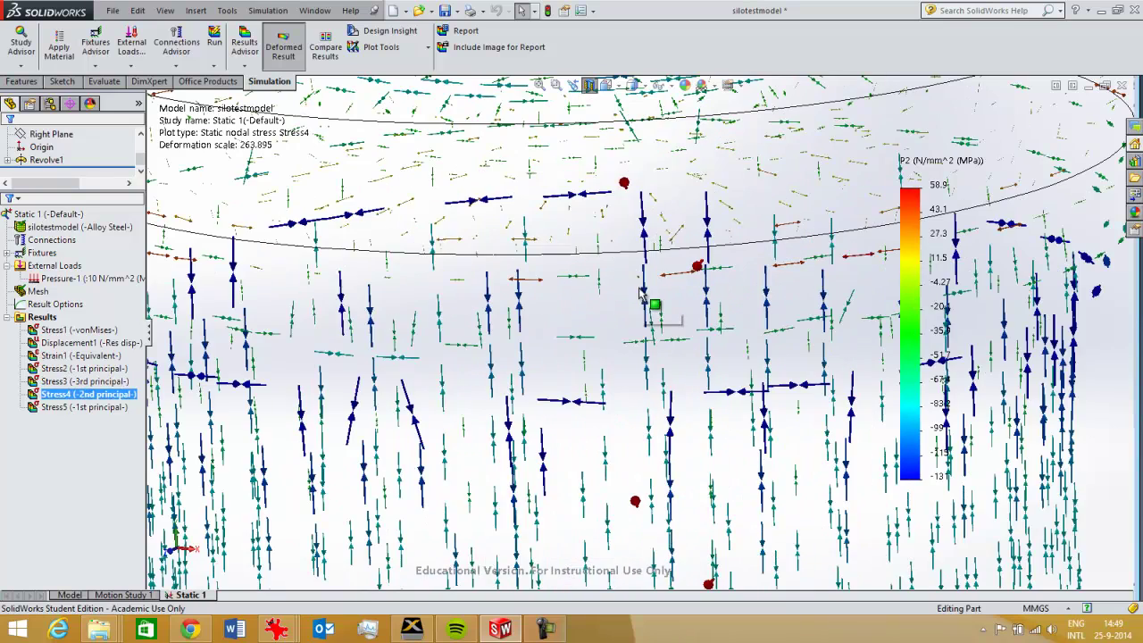
scroll(535, 295, up, 3)
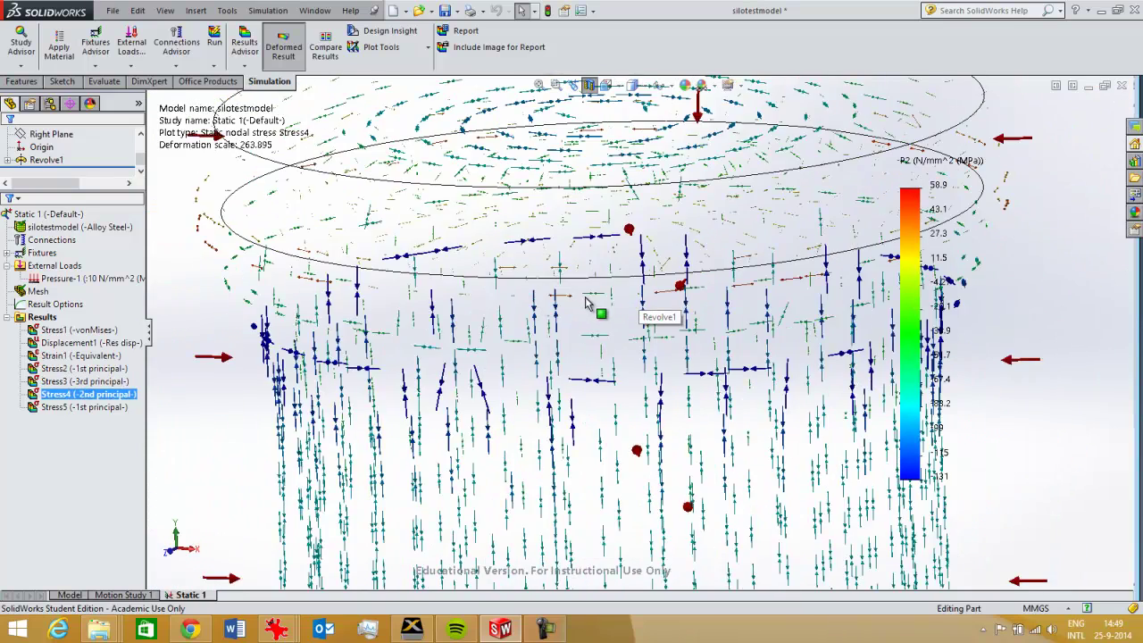
scroll(590, 305, up, 2)
scroll(706, 312, down, 2)
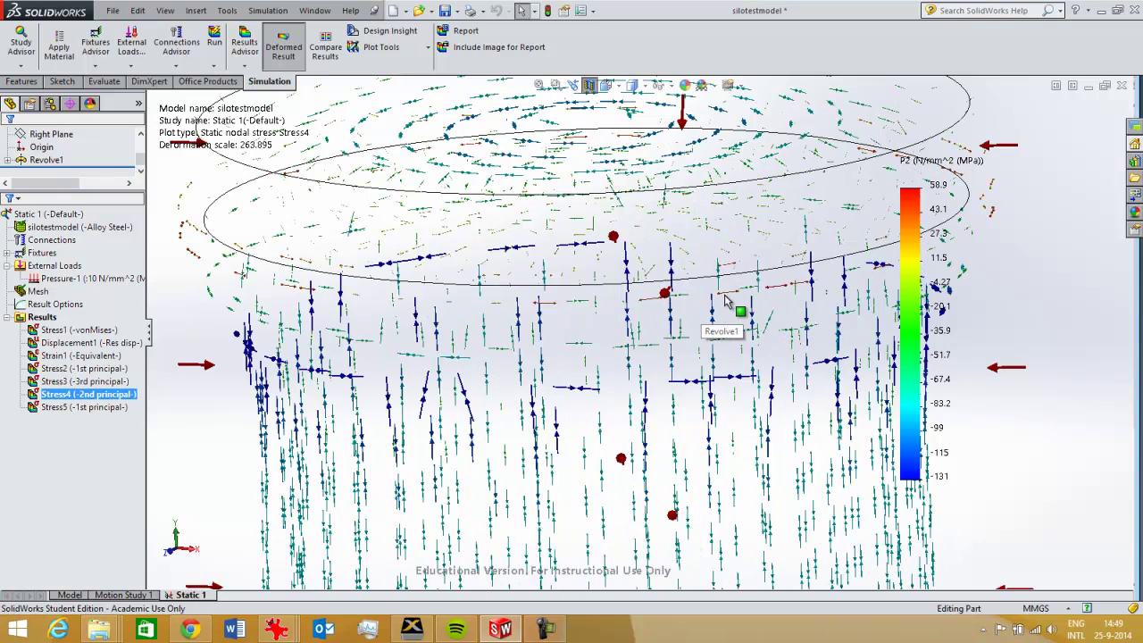
scroll(726, 304, down, 2)
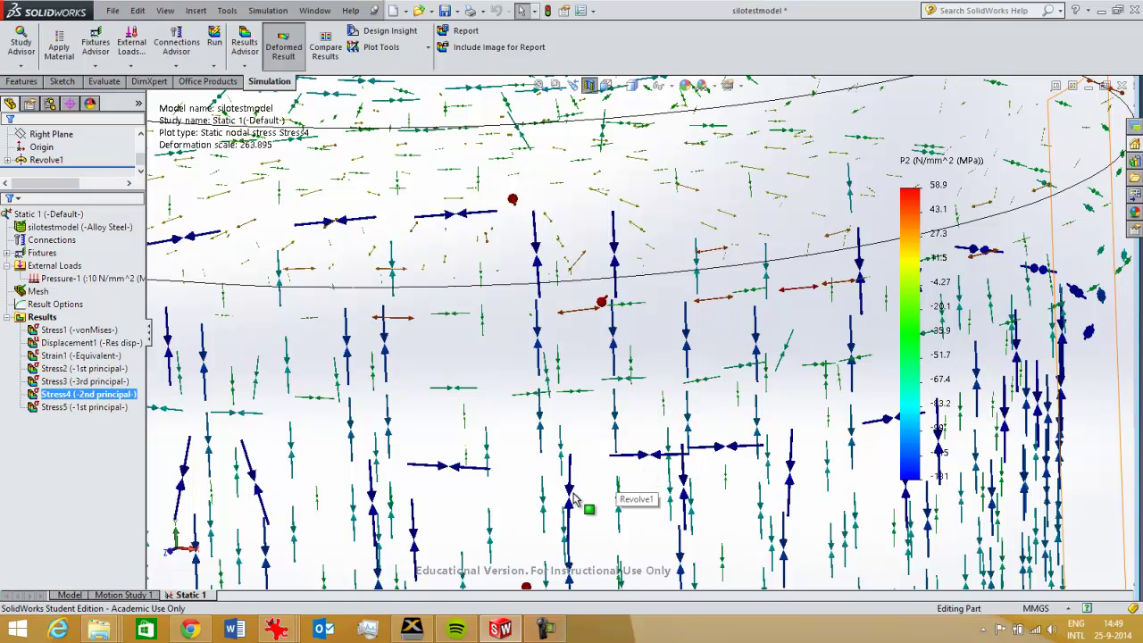
scroll(594, 499, up, 2)
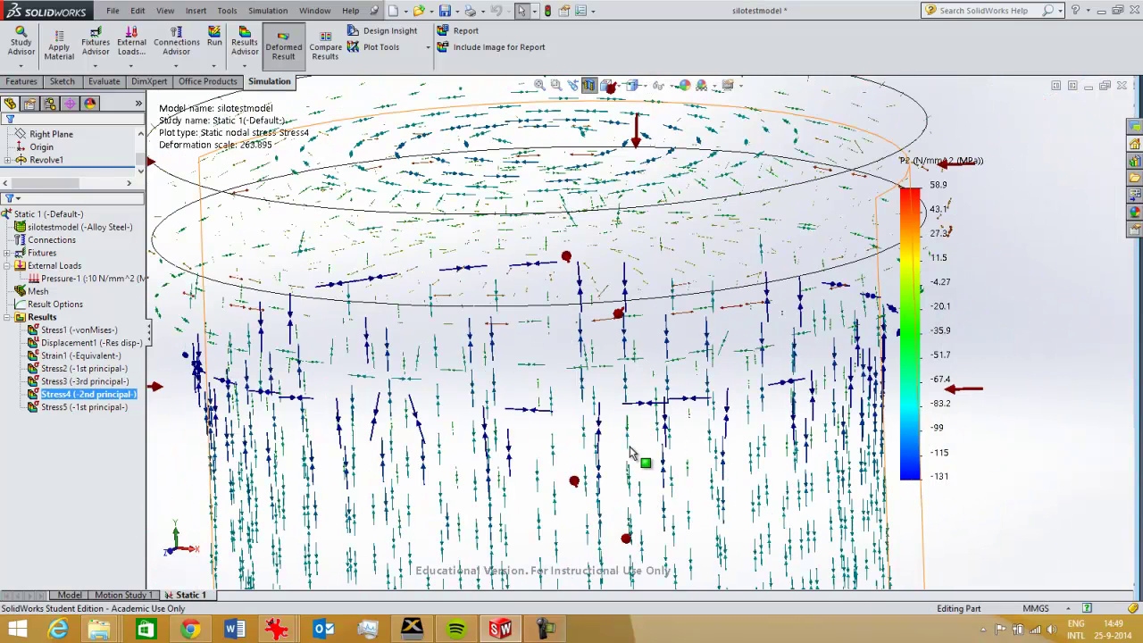
scroll(625, 451, down, 1)
scroll(596, 437, down, 1)
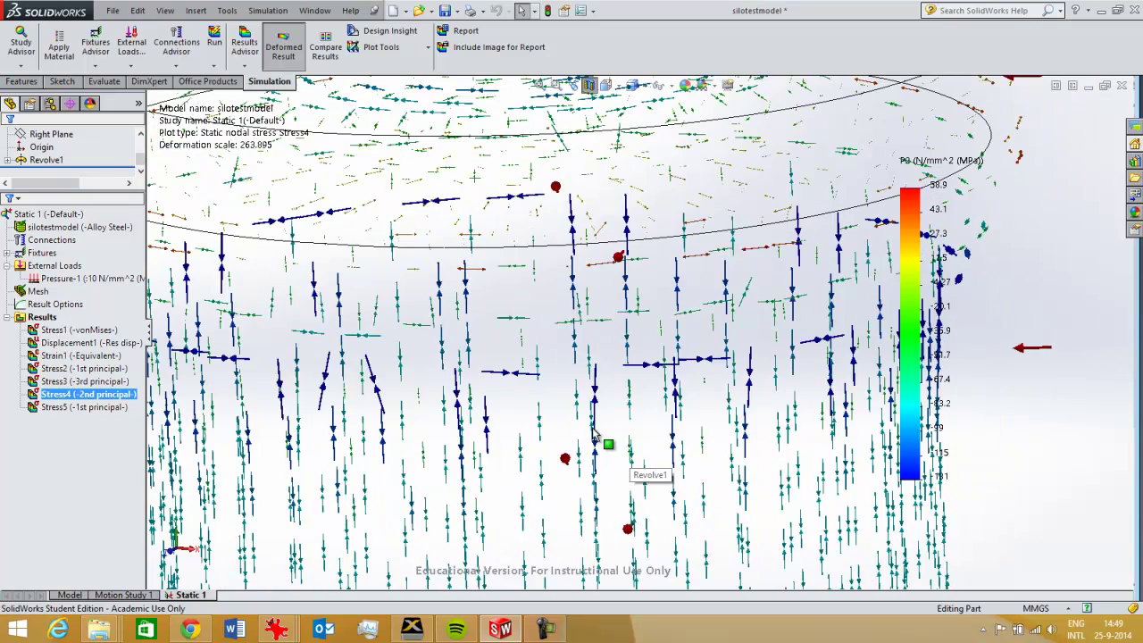
scroll(558, 442, up, 2)
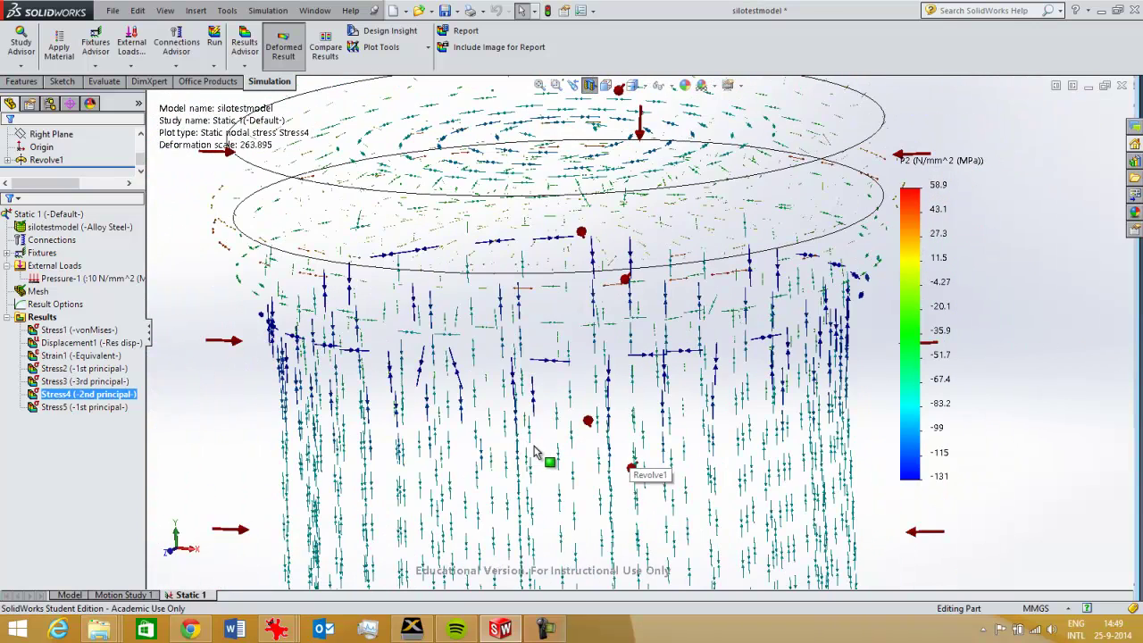
scroll(536, 455, up, 1)
scroll(554, 510, up, 1)
click(102, 355)
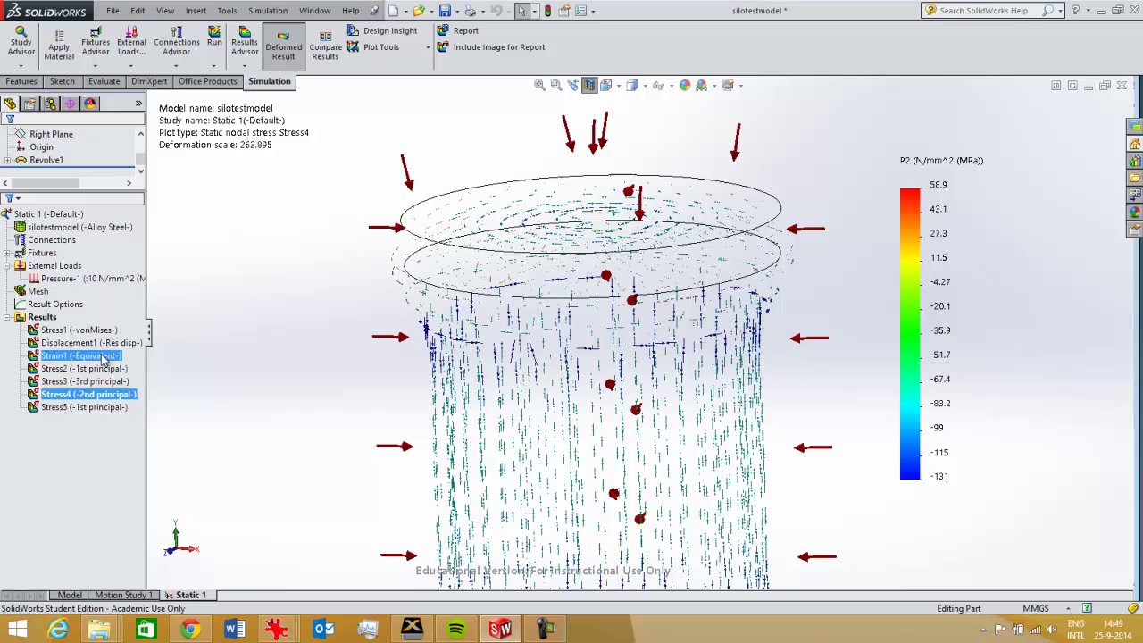
click(96, 331)
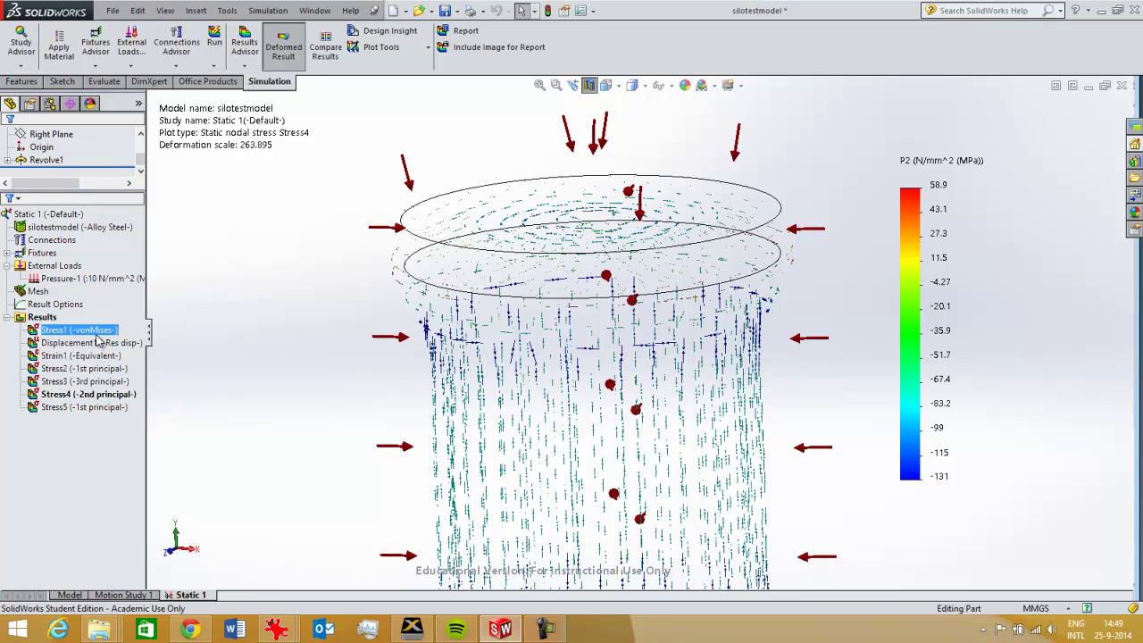